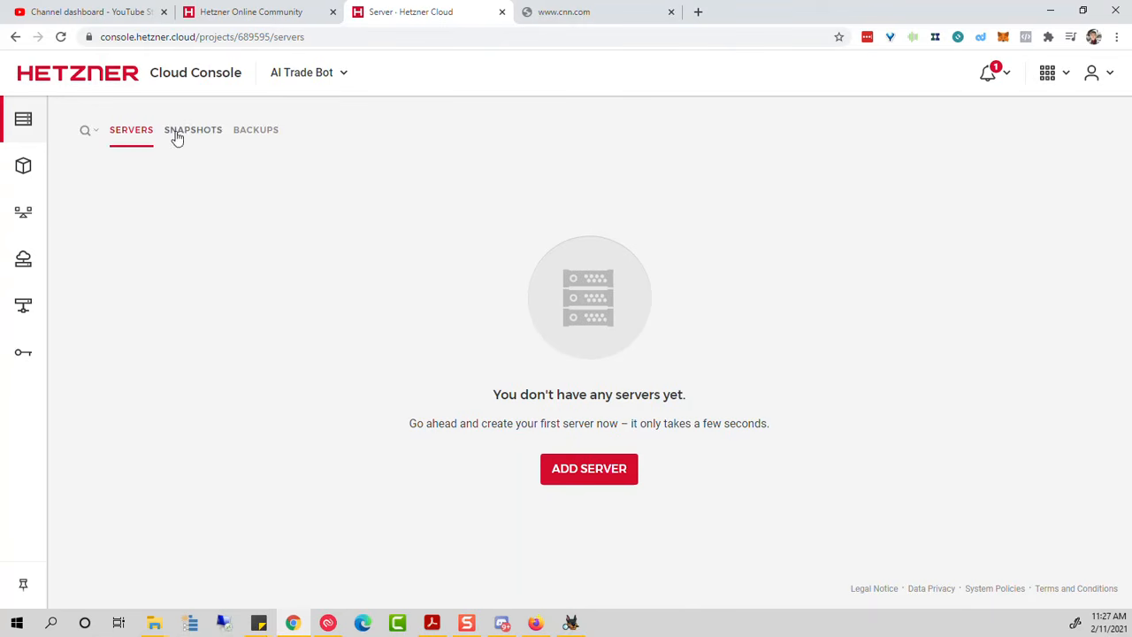
- Switch to the TBS project and open the snapshots page of the ubuntu-8gb-hel1-1 server
left_click(305, 76)
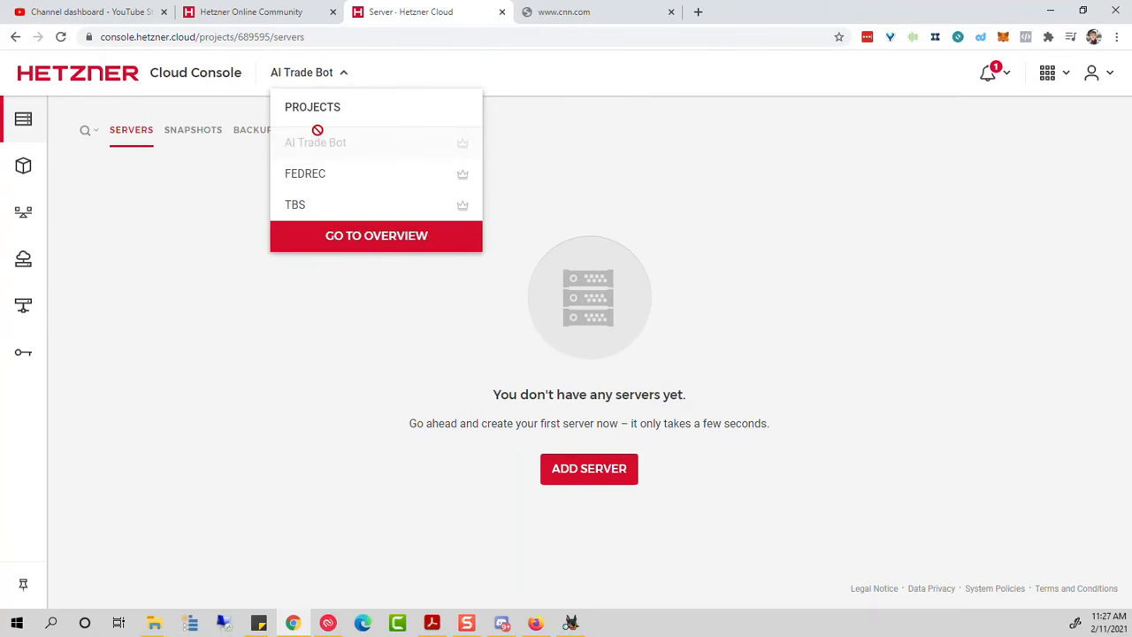
left_click(315, 203)
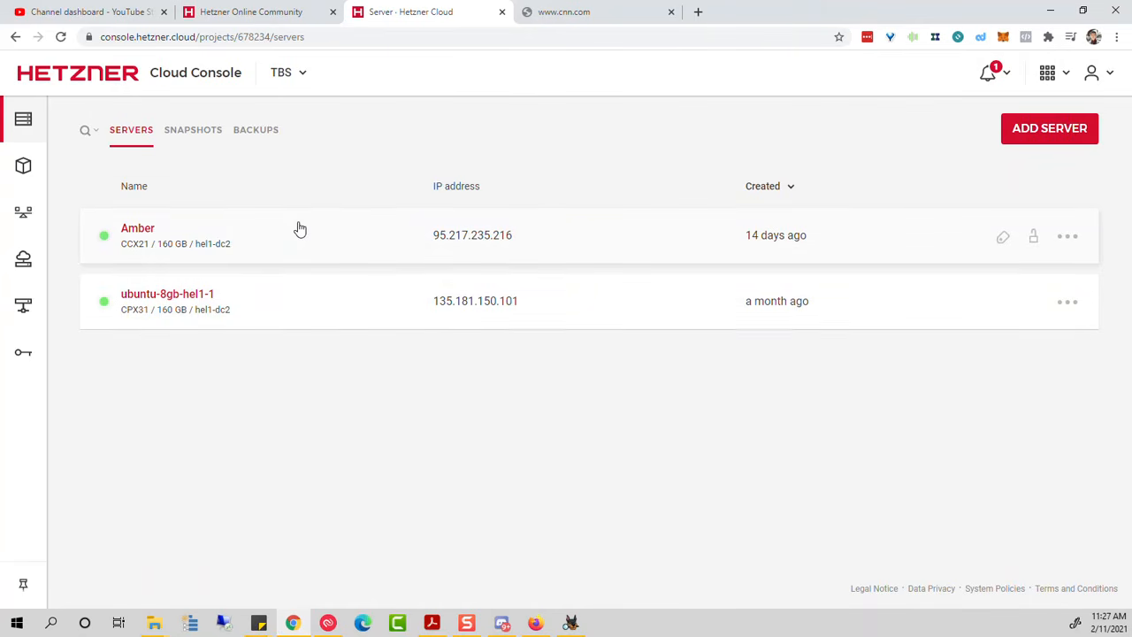
left_click(293, 314)
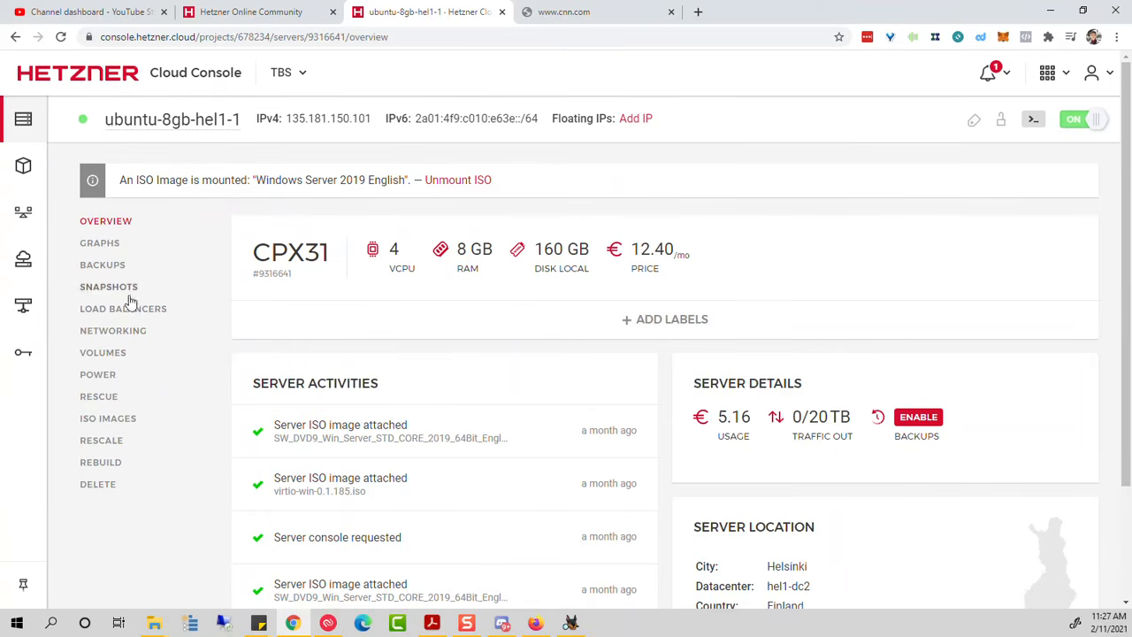
left_click(128, 315)
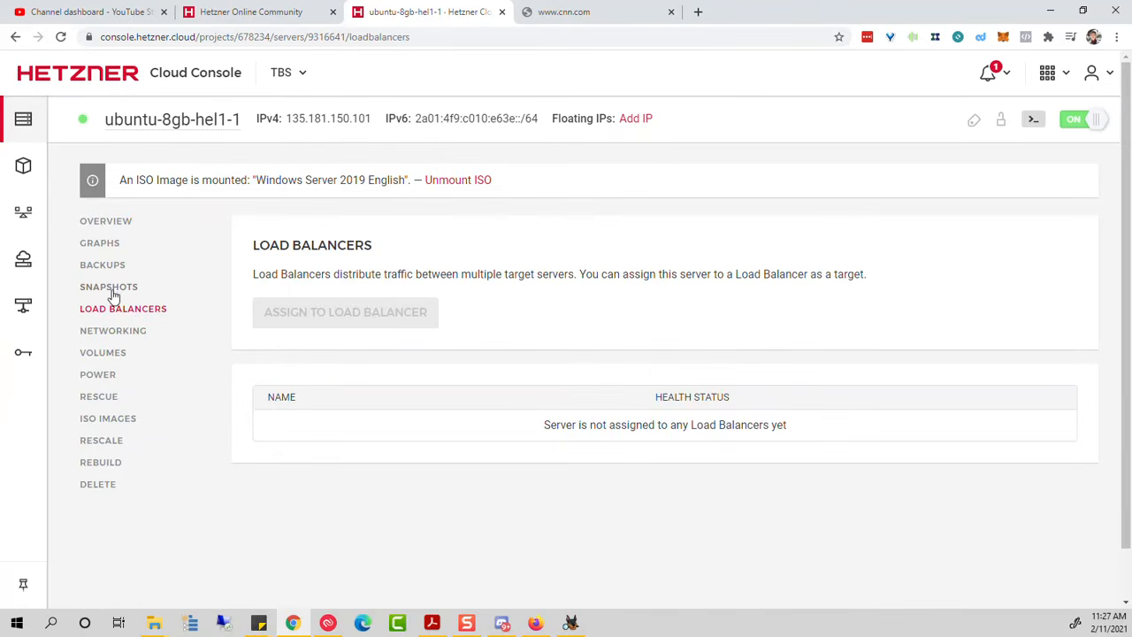
left_click(109, 289)
- Take a snapshot of the server with the description "Cloud Leverage Trapper Setup"
left_click(308, 384)
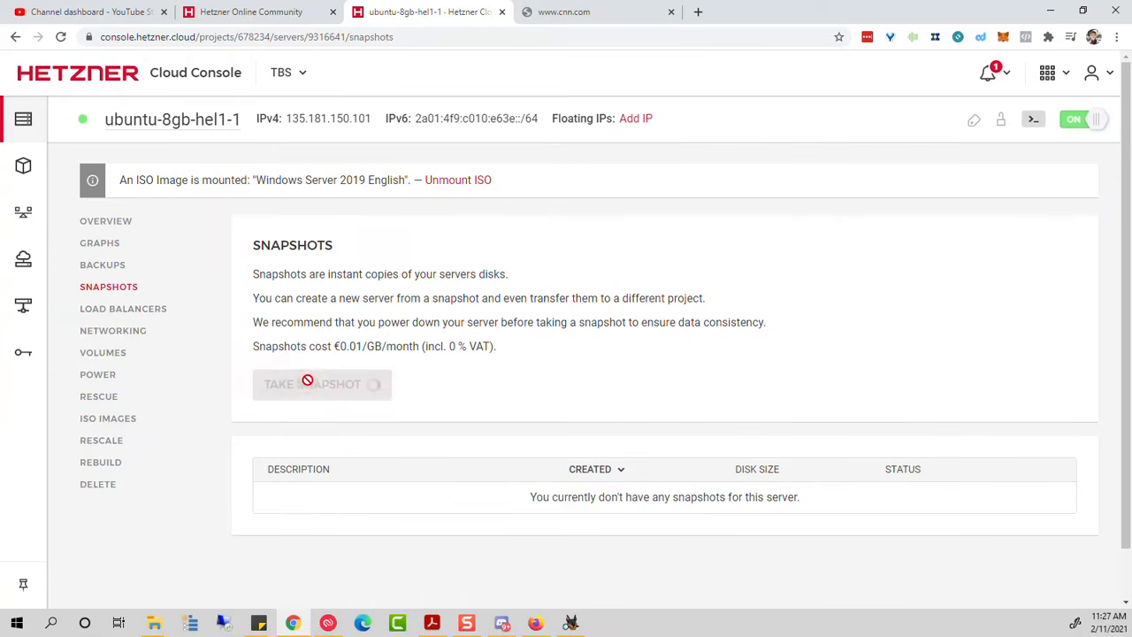
left_click_drag(598, 332, 392, 359)
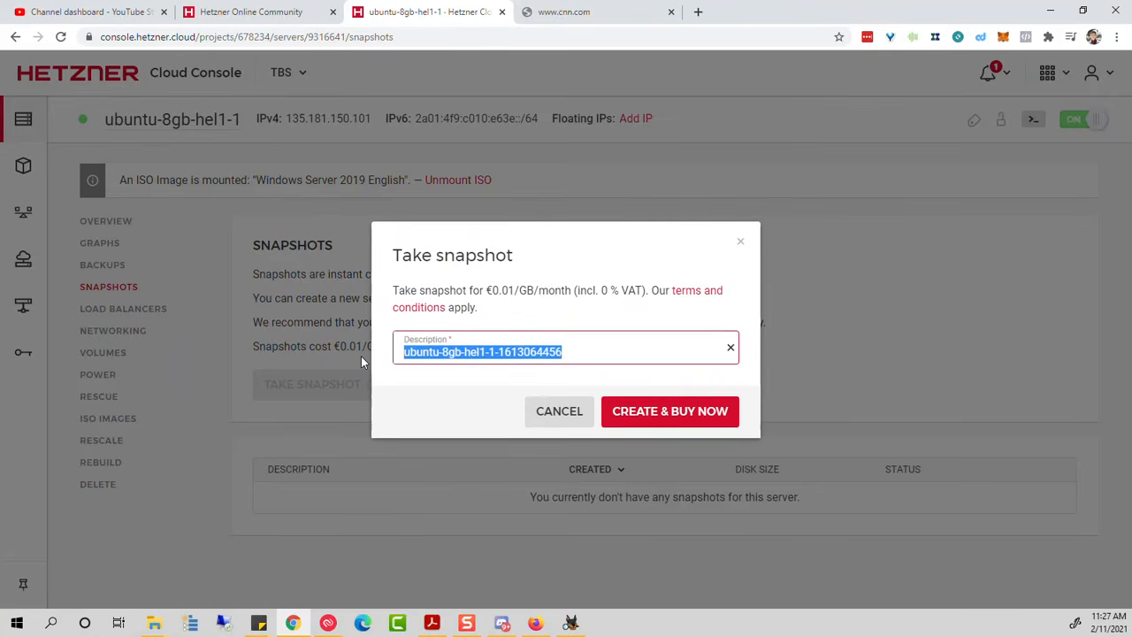
type("Cloud ")
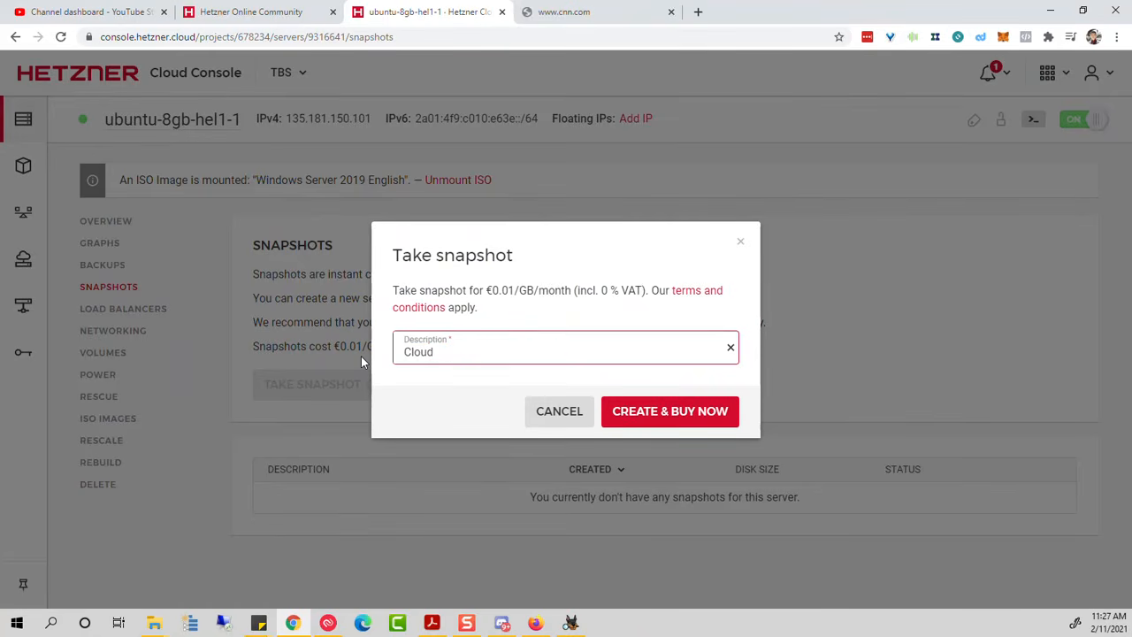
type("Leverage Trapper SEt")
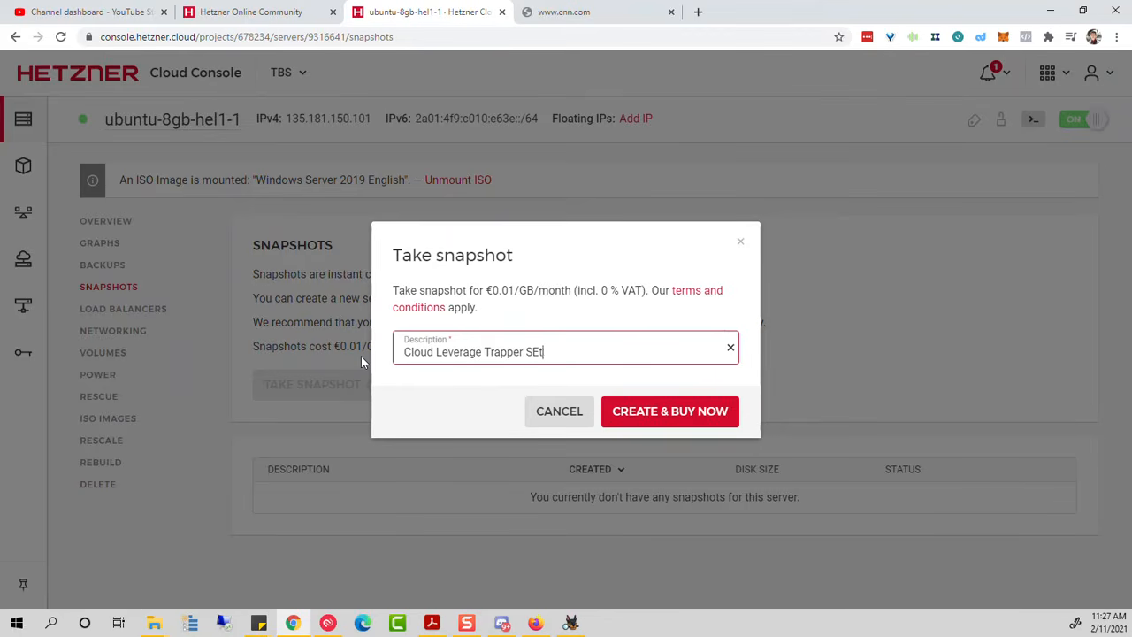
type("up")
key("BackSpace")
key("BackSpace")
key("BackSpace")
key("BackSpace")
type("etup")
left_click(658, 412)
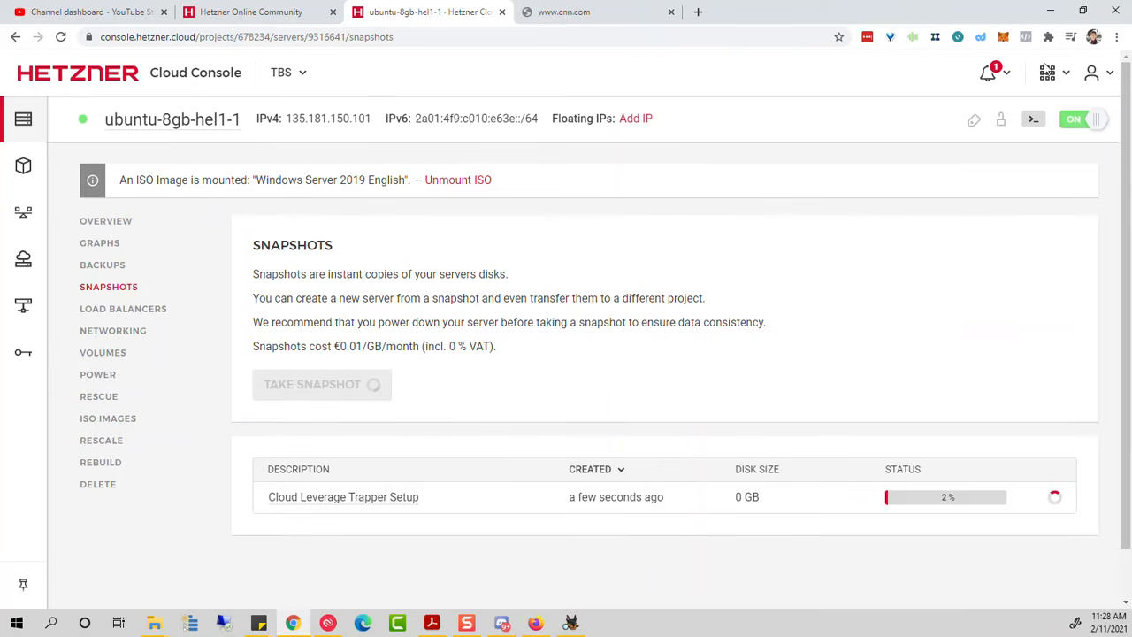
left_click(24, 166)
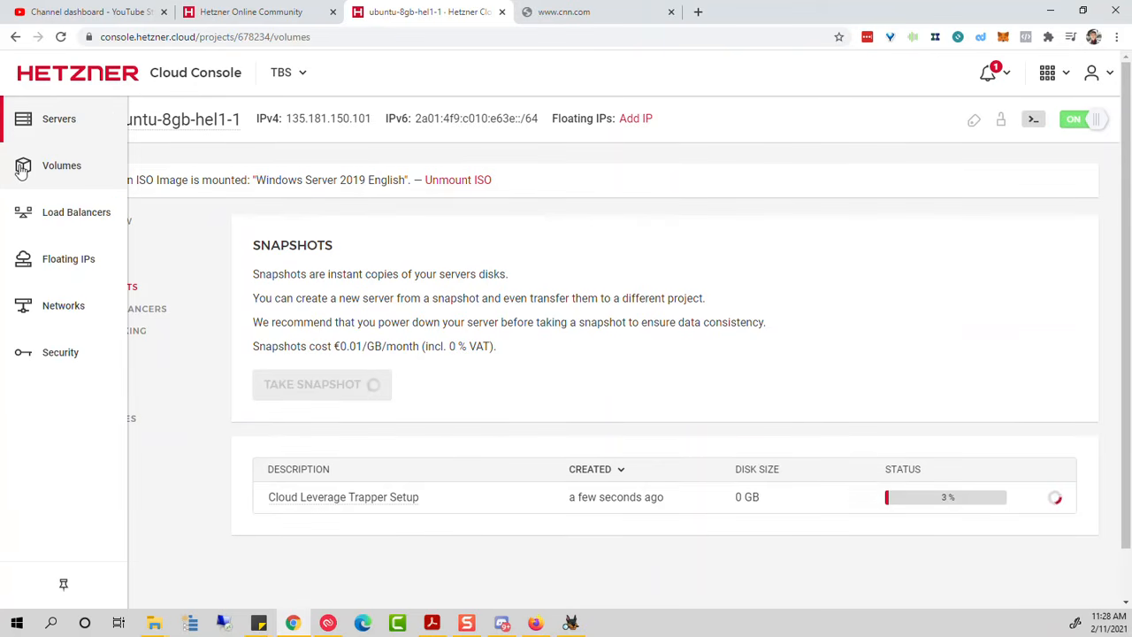
left_click(283, 76)
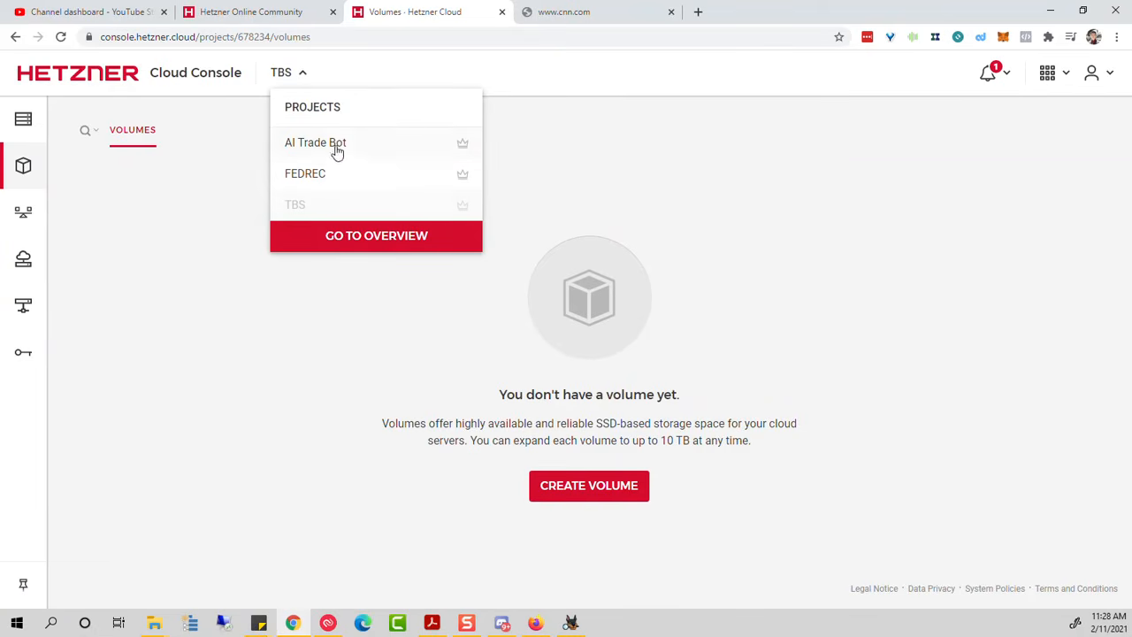
left_click(198, 260)
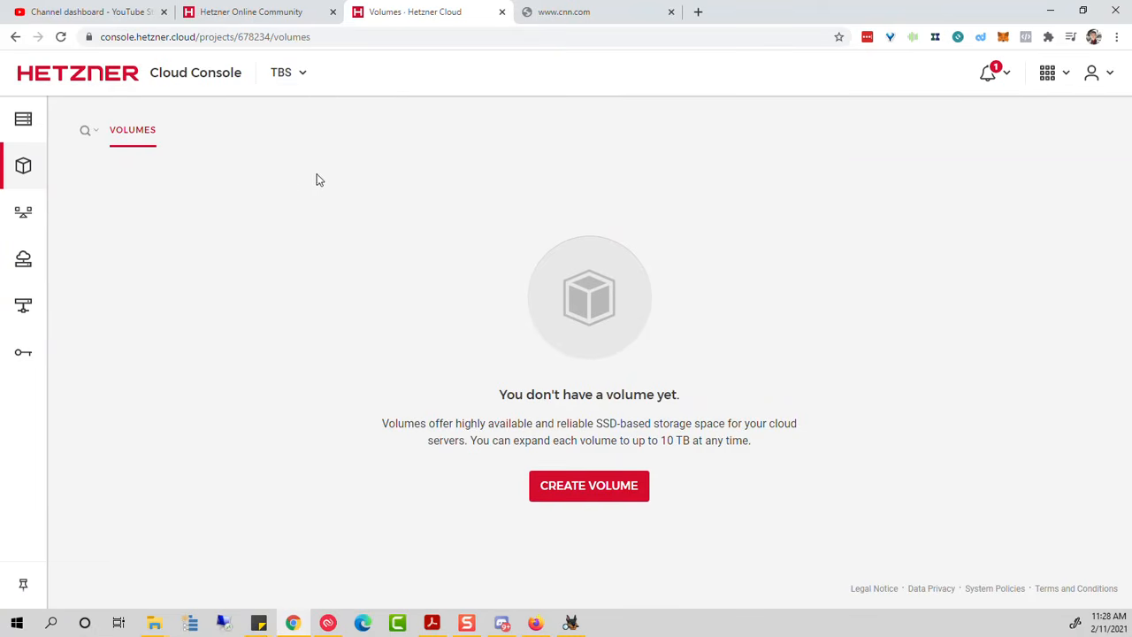
- Start creating a new server in the TBS project and choose the standard CPX31 plan
left_click(32, 118)
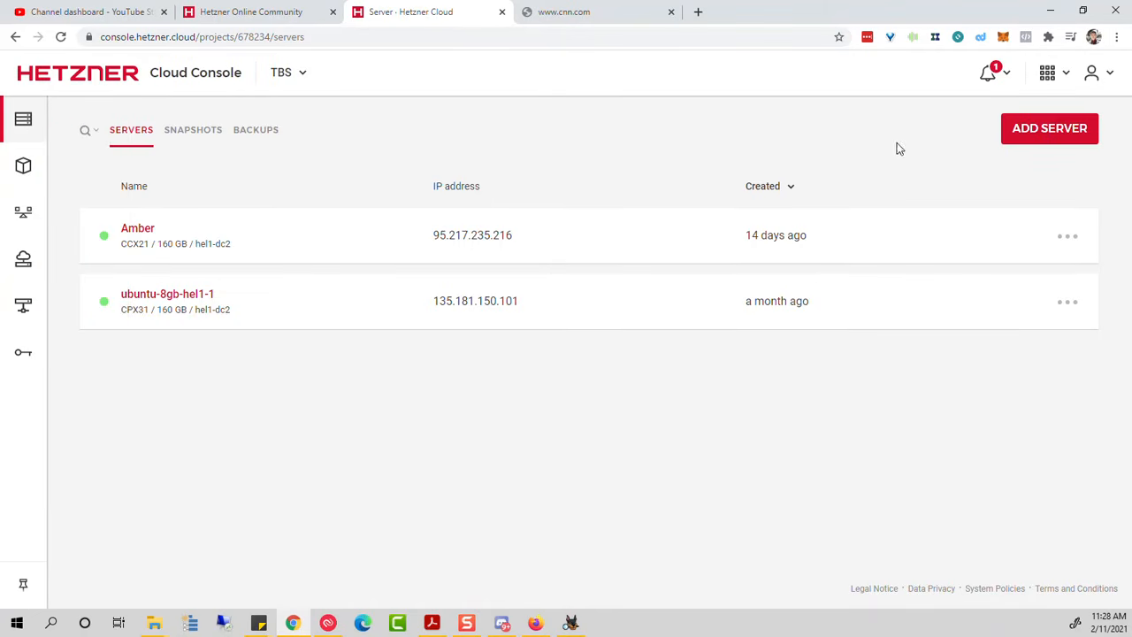
left_click(1049, 133)
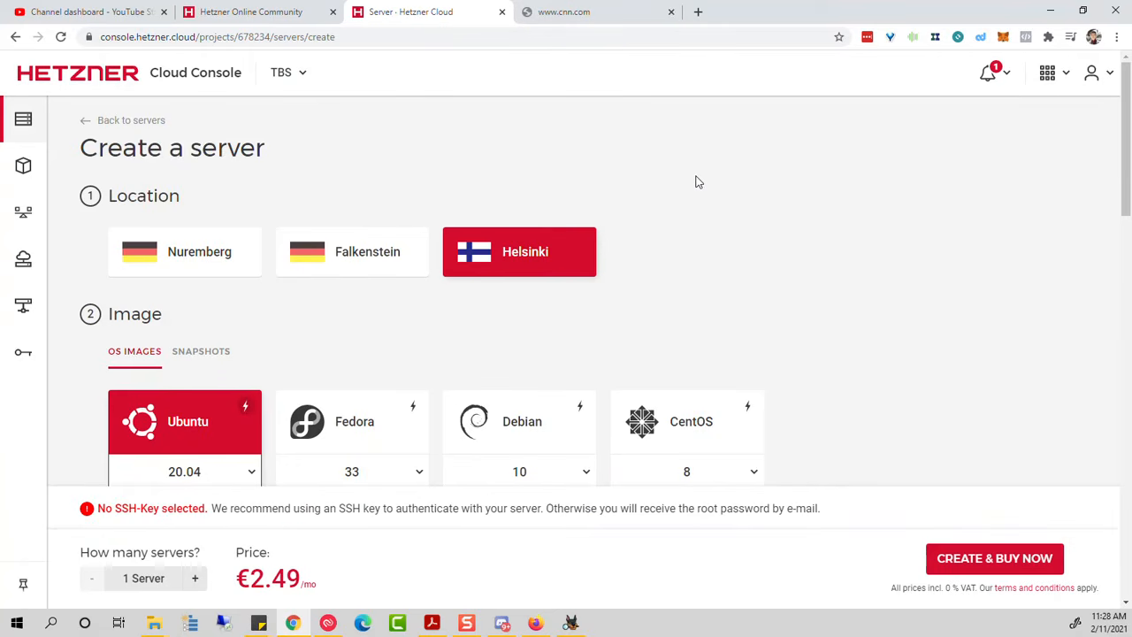
scroll(697, 183, "down", 2)
scroll(728, 134, "down", 3)
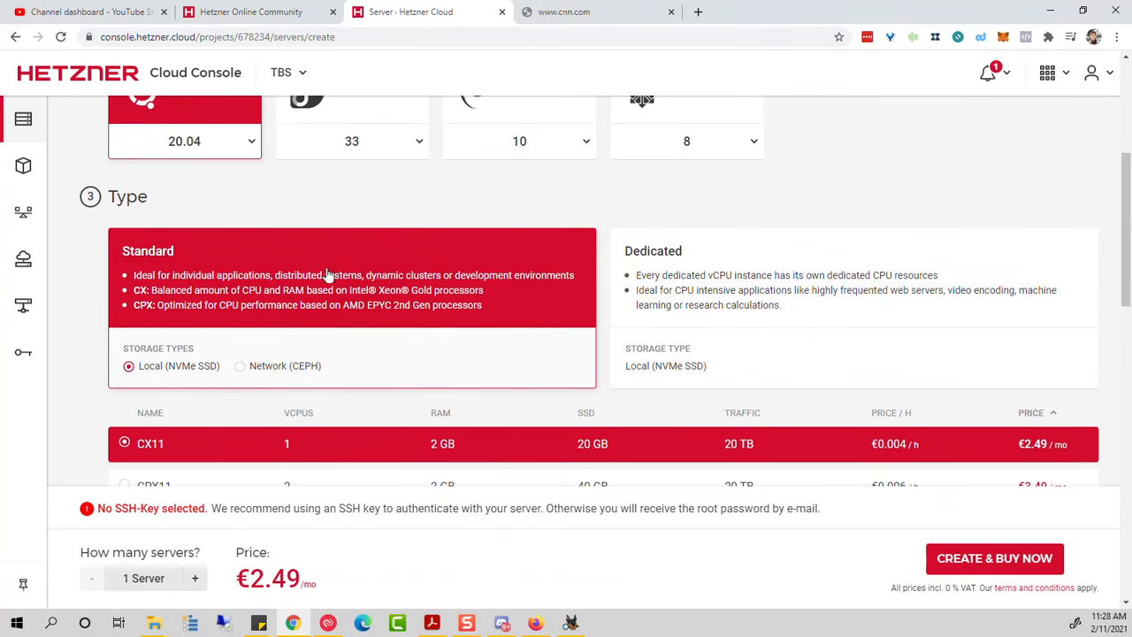
scroll(210, 283, "down", 2)
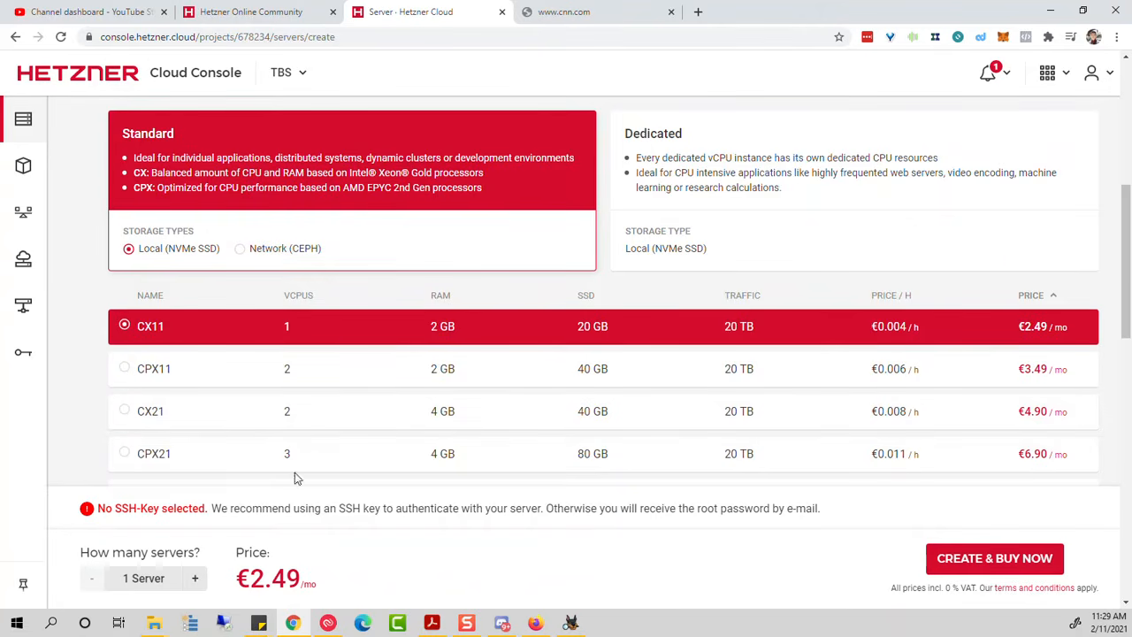
scroll(328, 439, "down", 1)
scroll(309, 451, "down", 1)
left_click(336, 452)
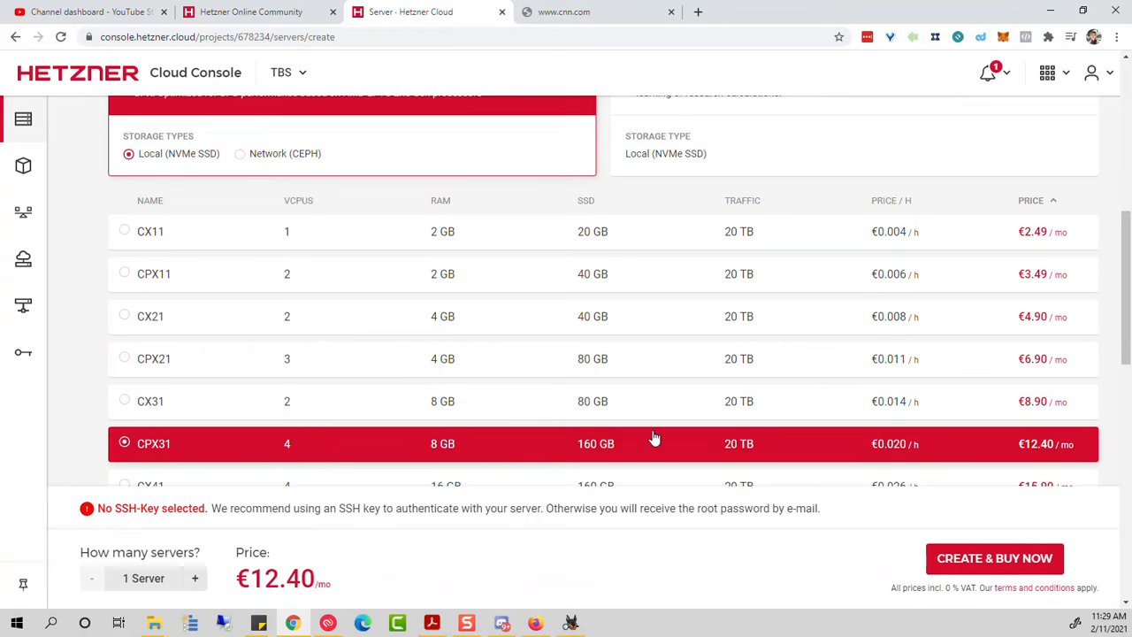
- Choose the "Cloud Leverage Trapper Setup" snapshot as the new server's image
scroll(652, 438, "down", 1)
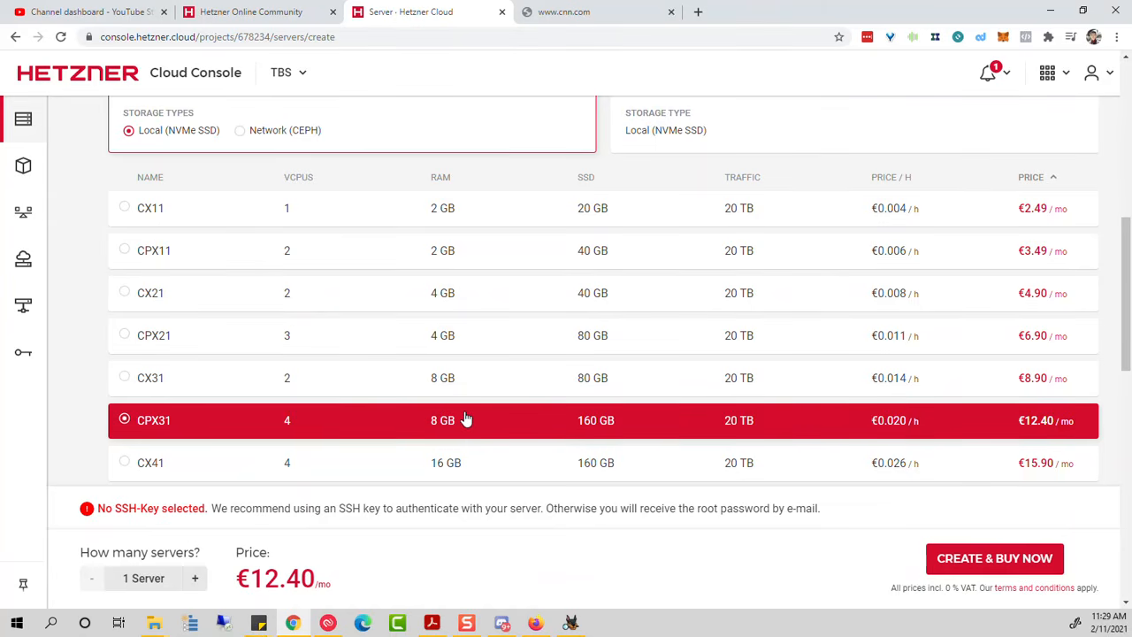
scroll(466, 419, "down", 1)
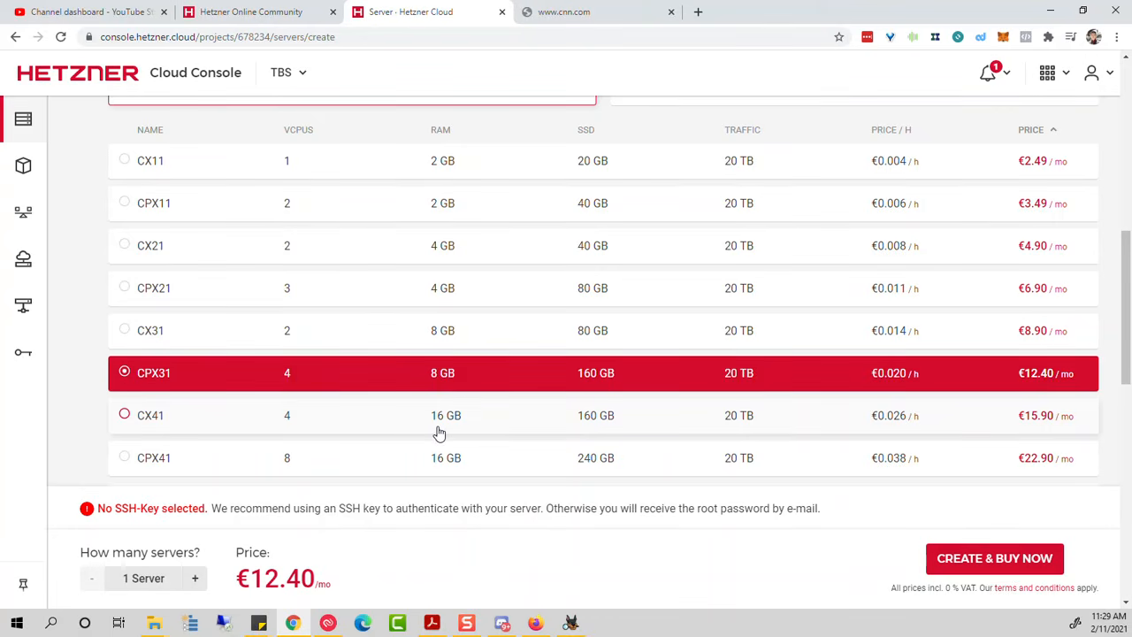
scroll(442, 428, "down", 2)
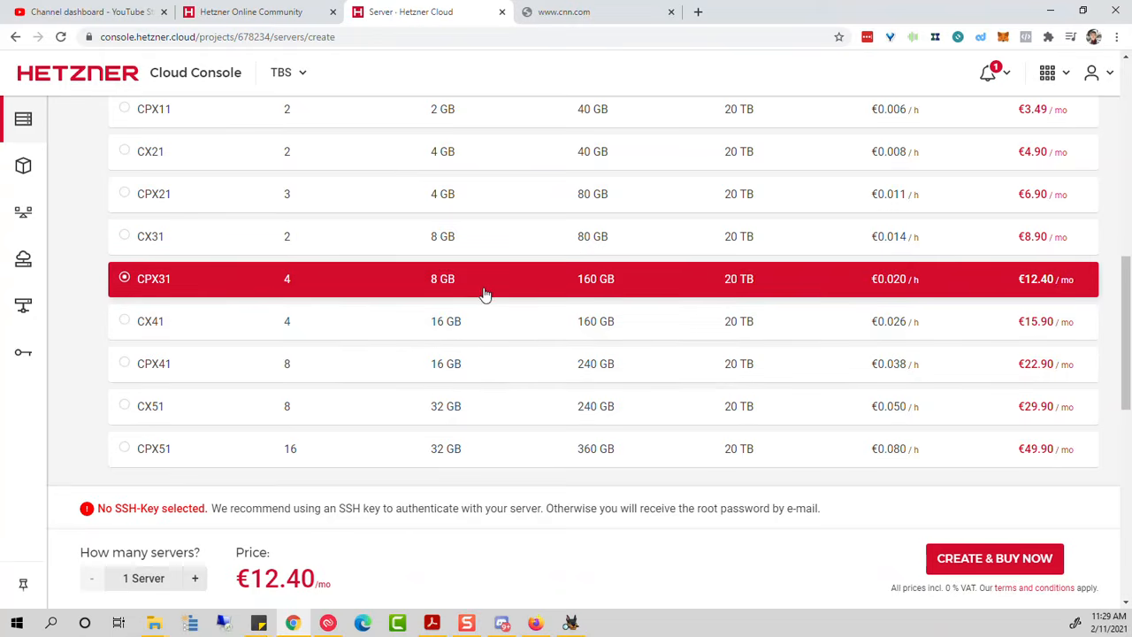
scroll(478, 301, "down", 5)
scroll(466, 358, "down", 9)
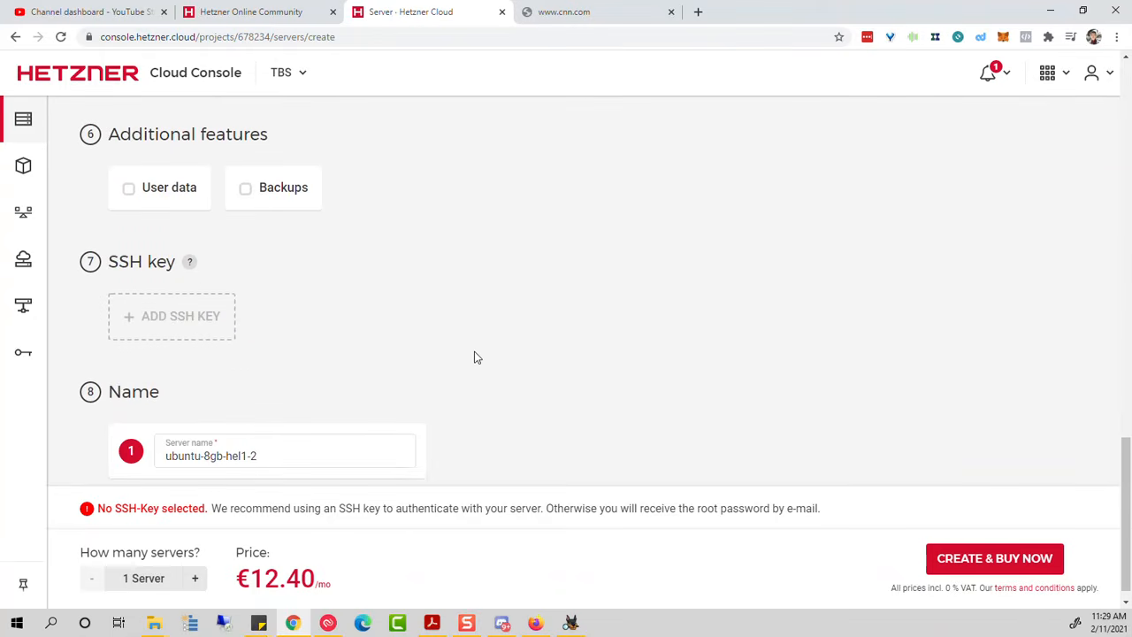
scroll(395, 337, "up", 10)
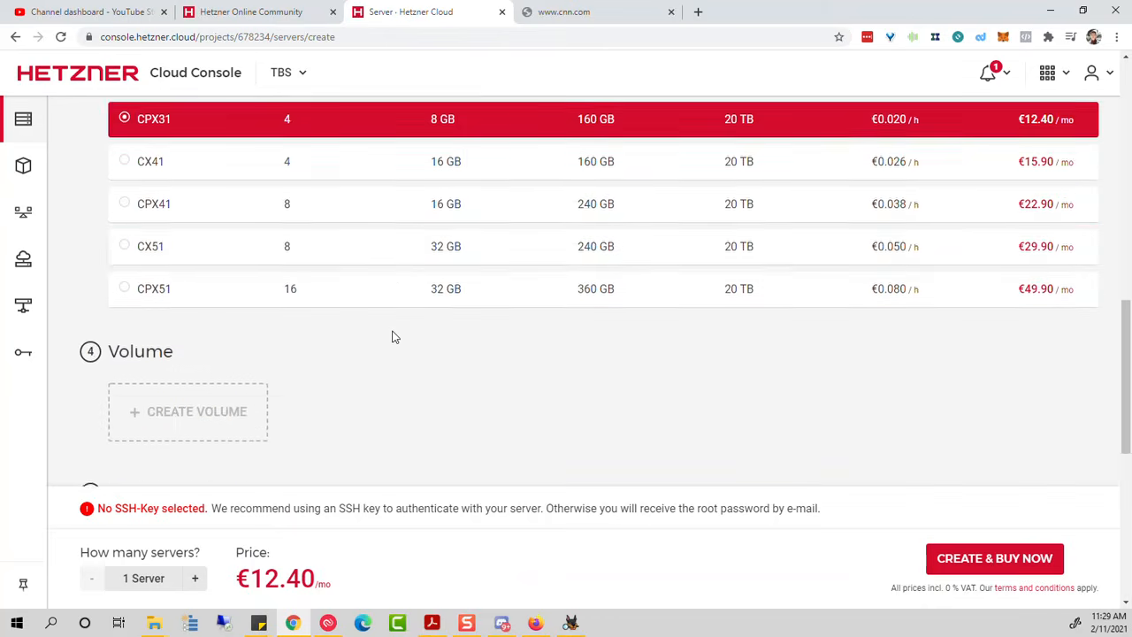
scroll(394, 337, "up", 9)
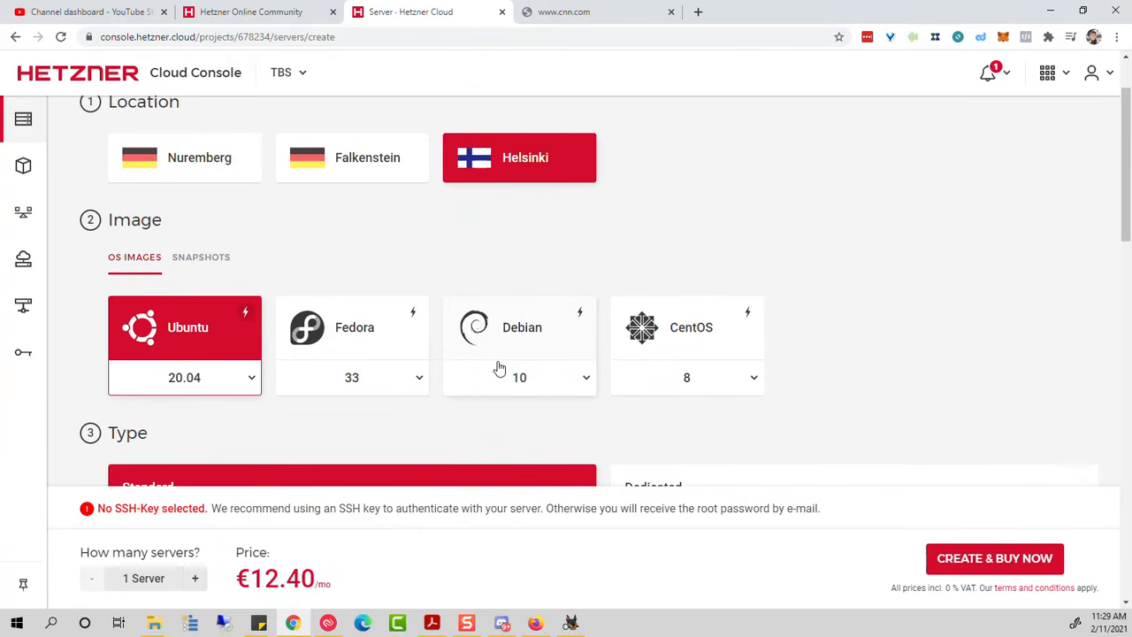
left_click(203, 265)
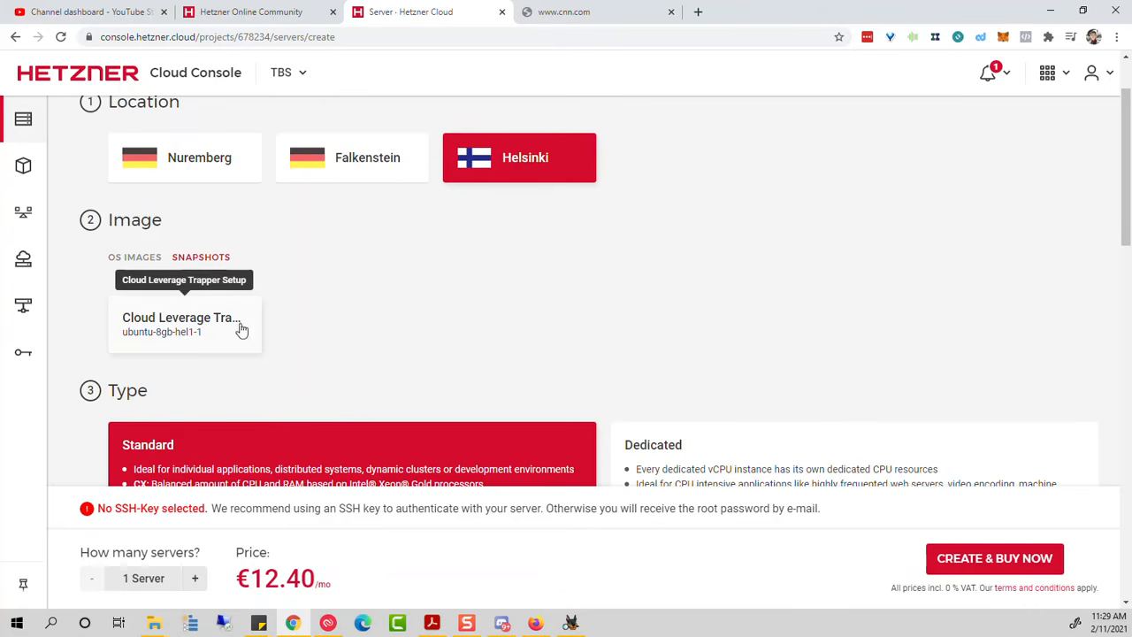
left_click(145, 259)
left_click(229, 268)
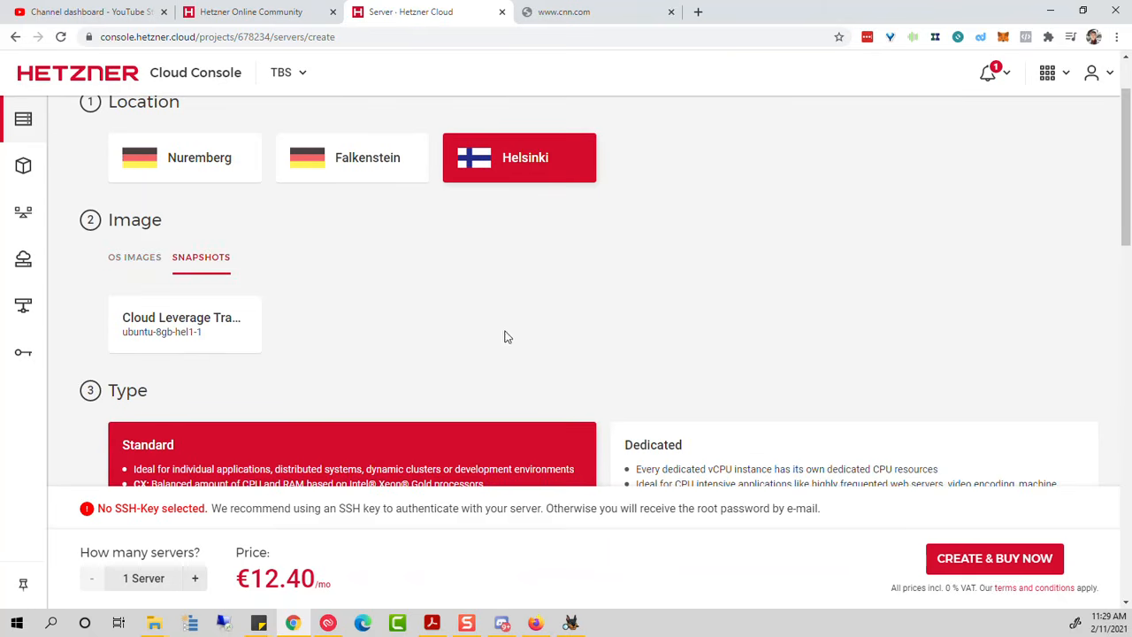
left_click(185, 320)
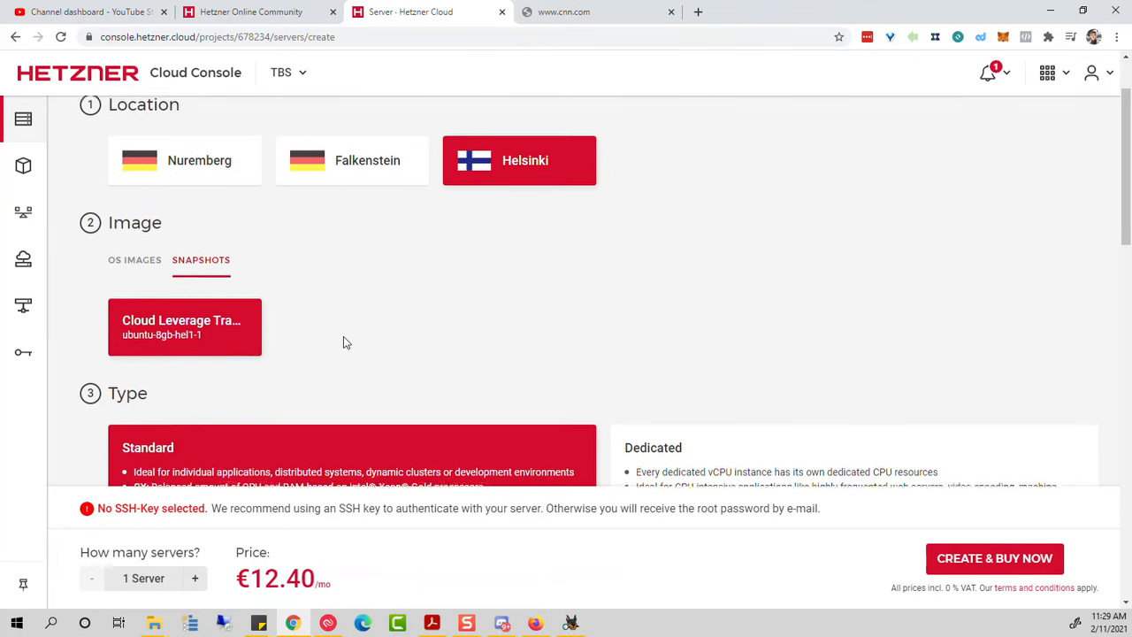
- Try to name the new server "Amber Cloud Non Dedicate"
scroll(599, 280, "up", 1)
scroll(637, 281, "down", 7)
scroll(387, 376, "down", 1)
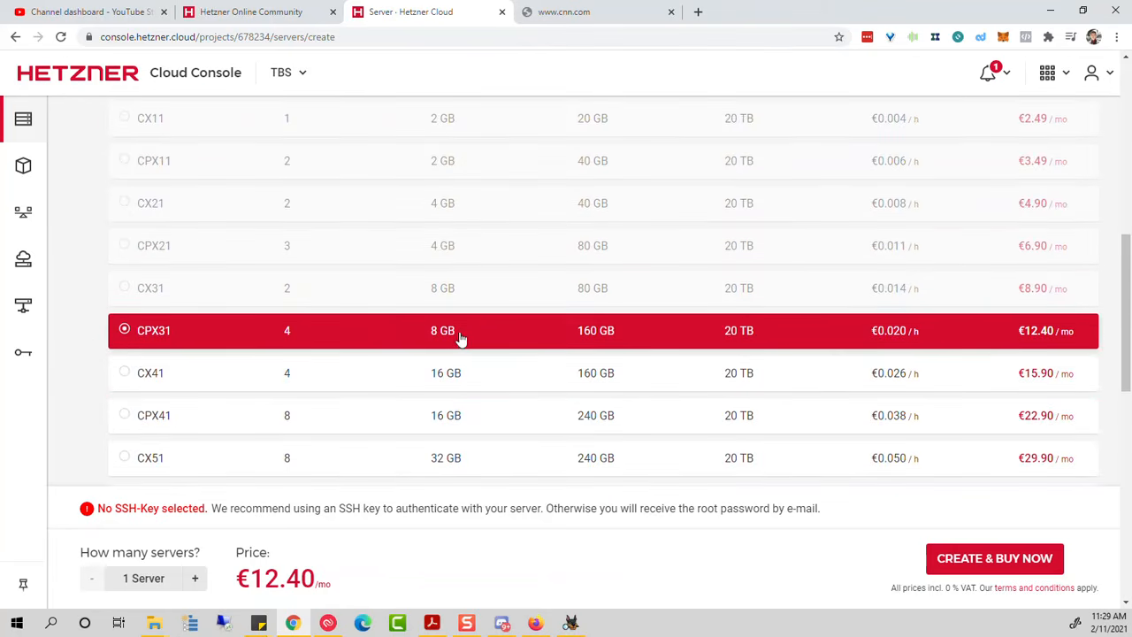
scroll(442, 336, "down", 3)
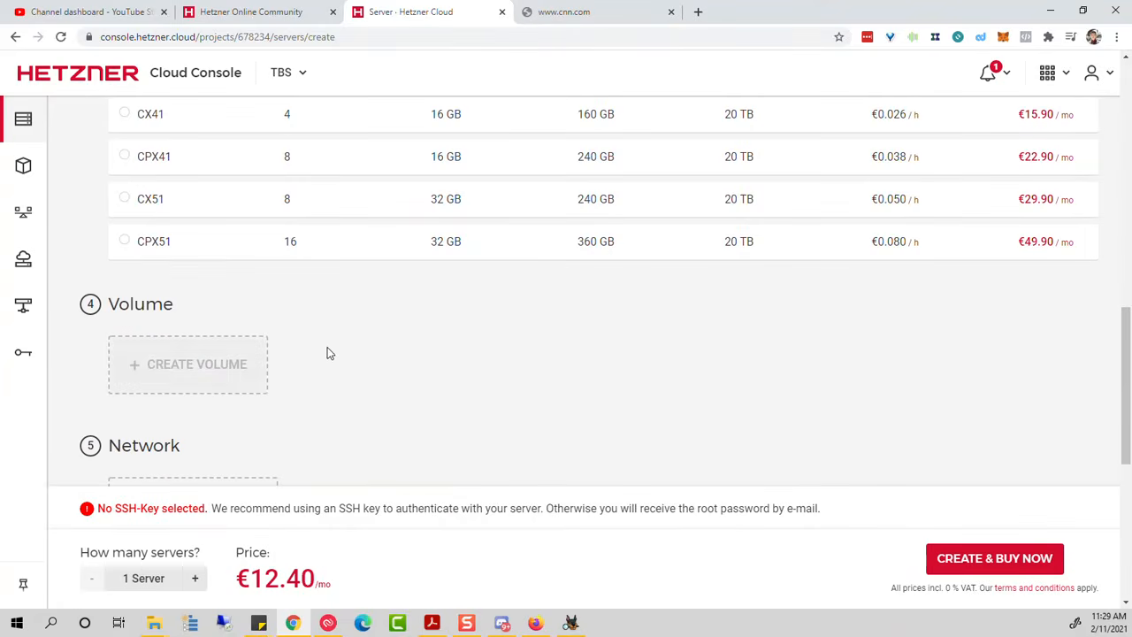
scroll(341, 349, "down", 5)
left_click(359, 431)
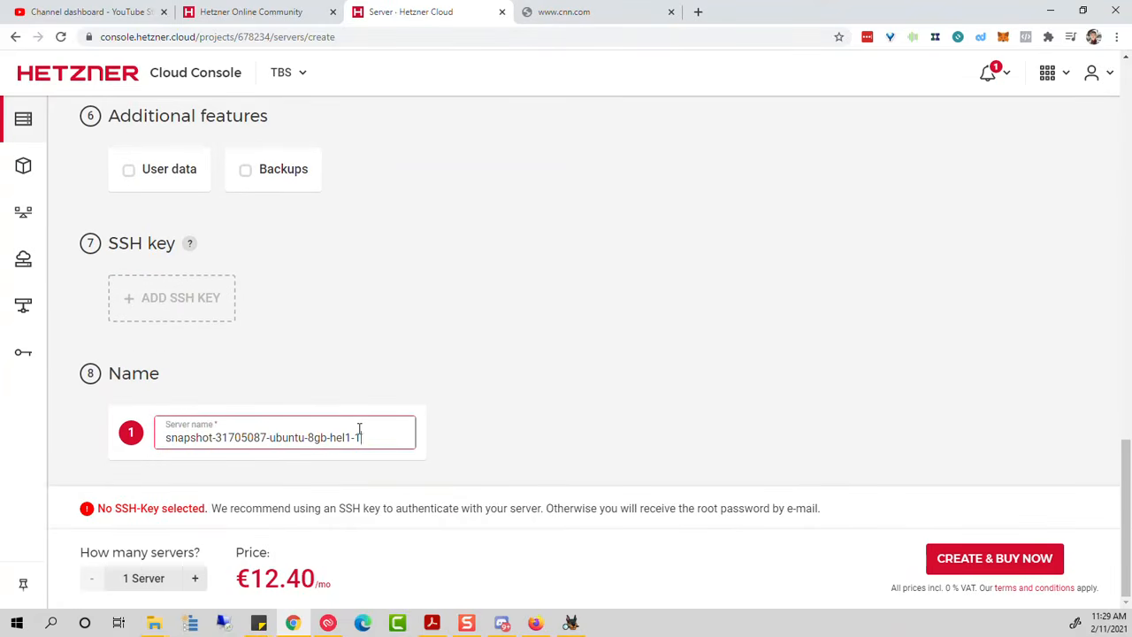
key("ctrl+a")
type("A")
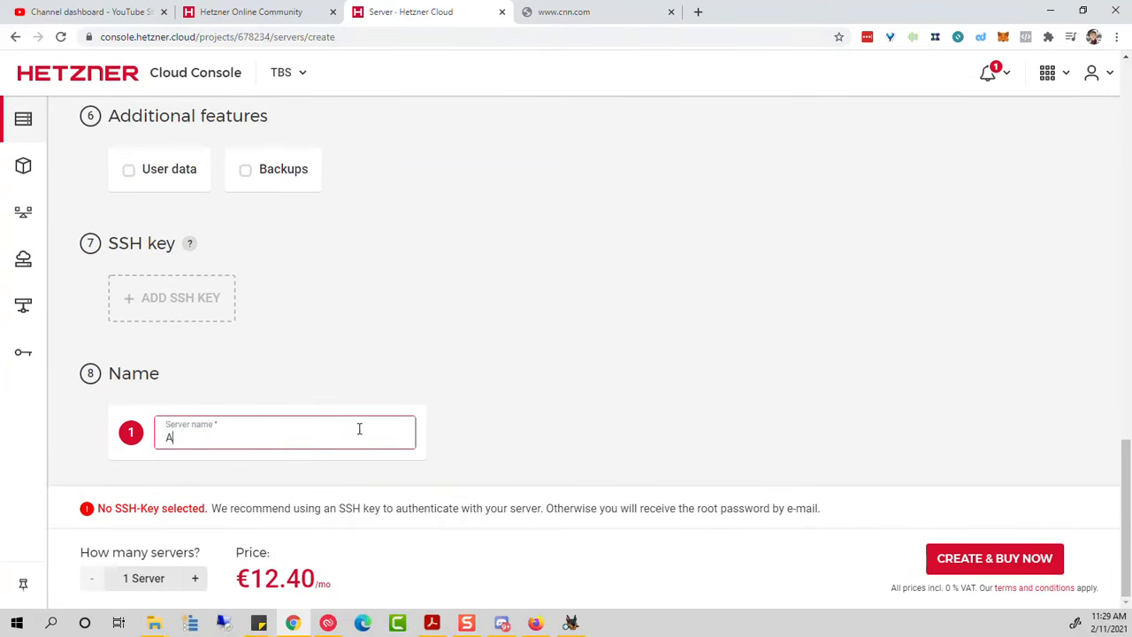
type("mber ")
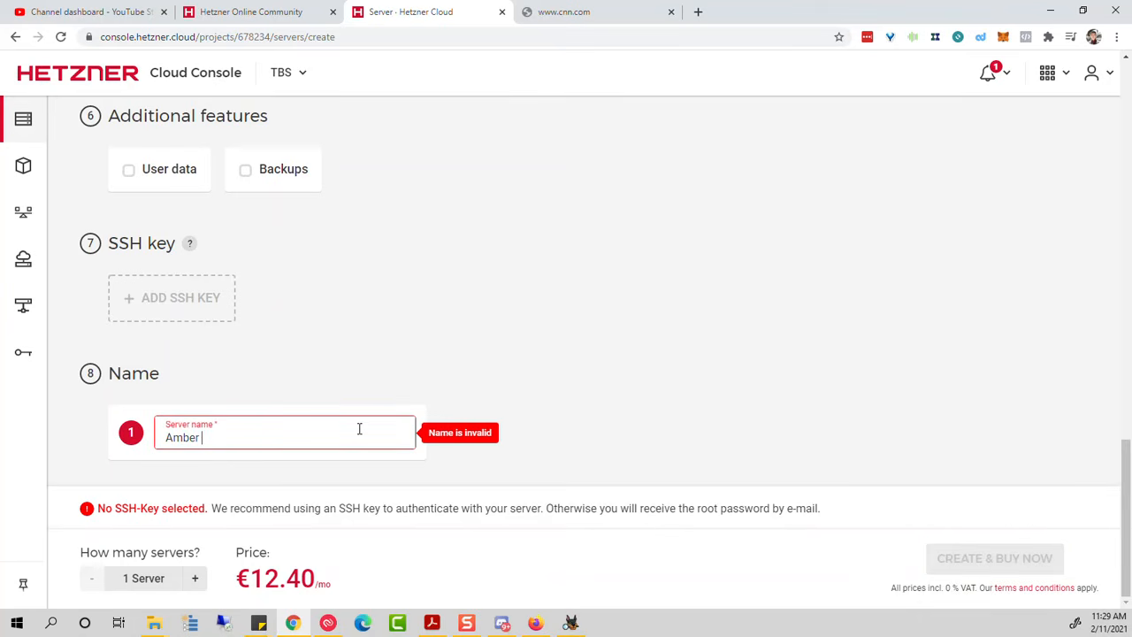
type("Cloud Non Dedicate")
- Replace the new server's name with AmberSlow
key("Delete")
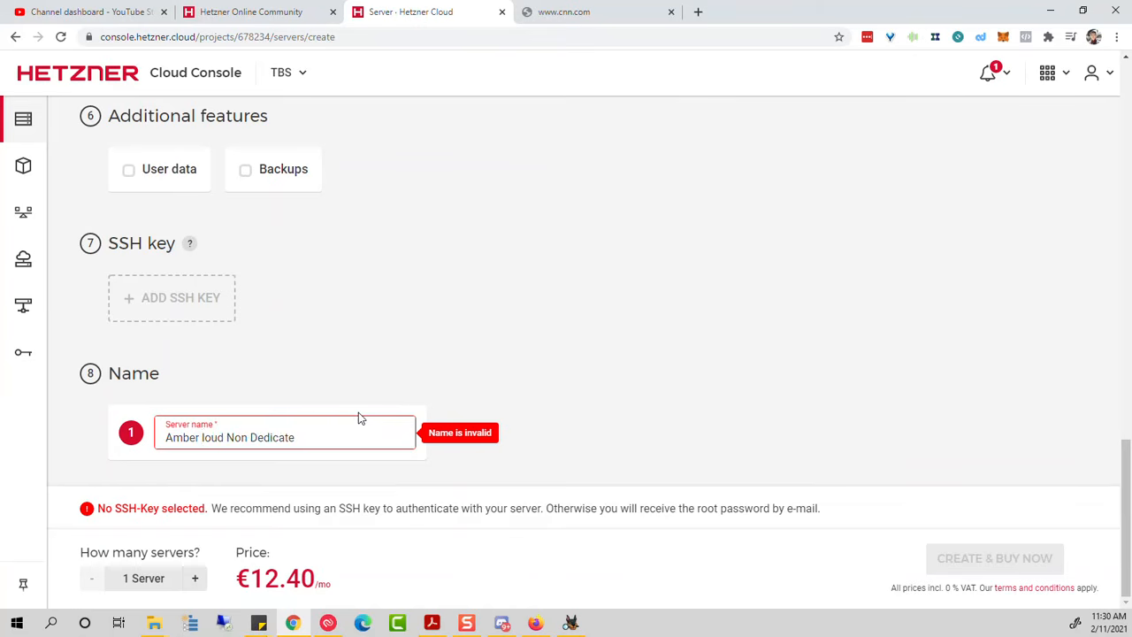
key("Delete")
key("Delete")
key("Delete")
key("Delete")
key("Delete")
key("Delete")
key("Delete")
key("Delete")
key("Delete")
key("Delete")
key("Delete")
key("Delete")
key("Delete")
key("Delete")
key("Delete")
key("Delete")
key("Delete")
key("BackSpace")
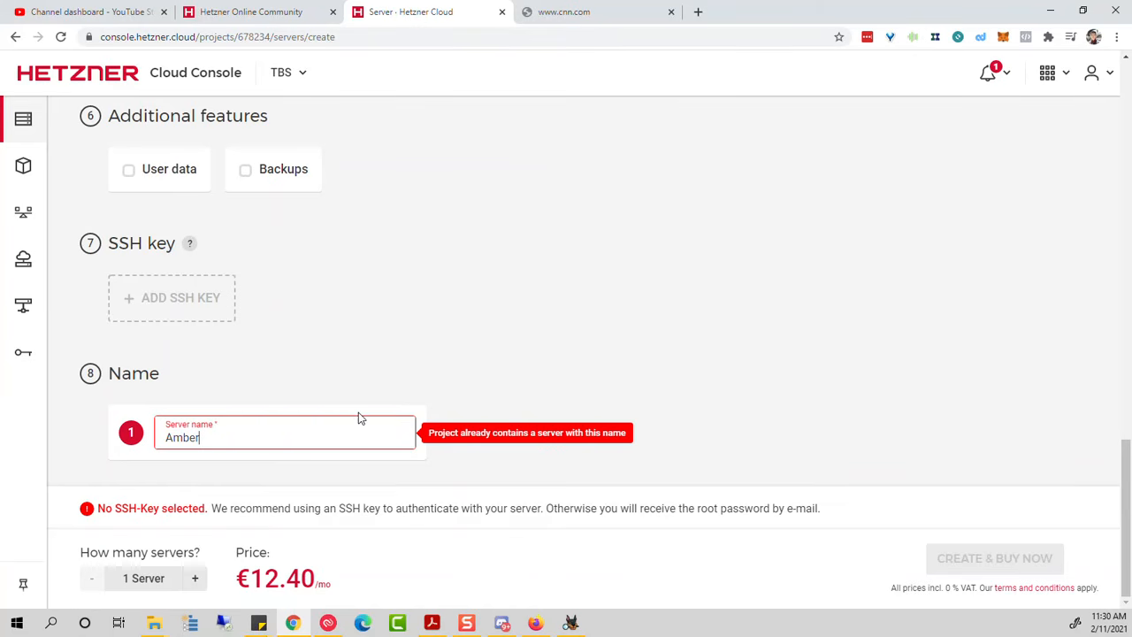
type("N")
key("BackSpace")
type("Slow")
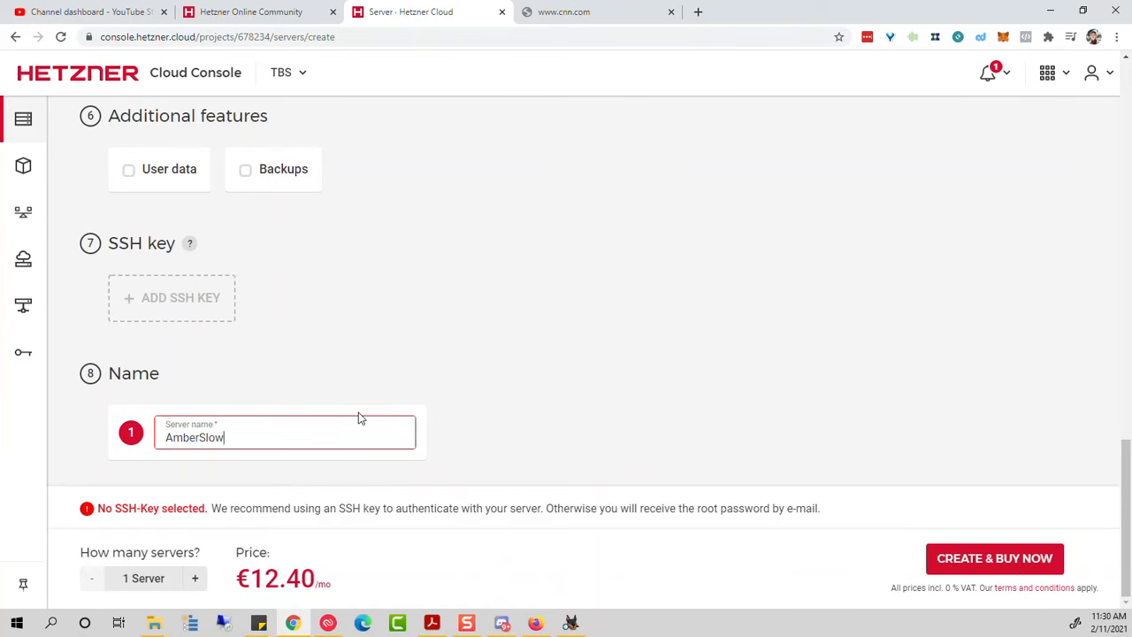
left_click(500, 332)
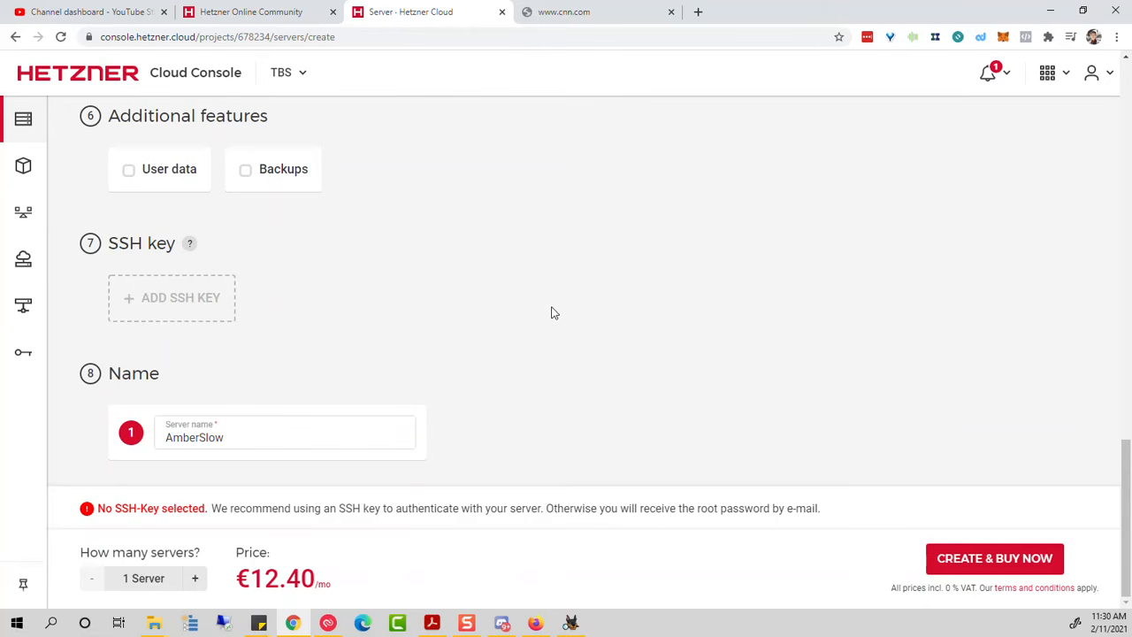
- Try to create and buy the AmberSlow server with the current settings
left_click(970, 544)
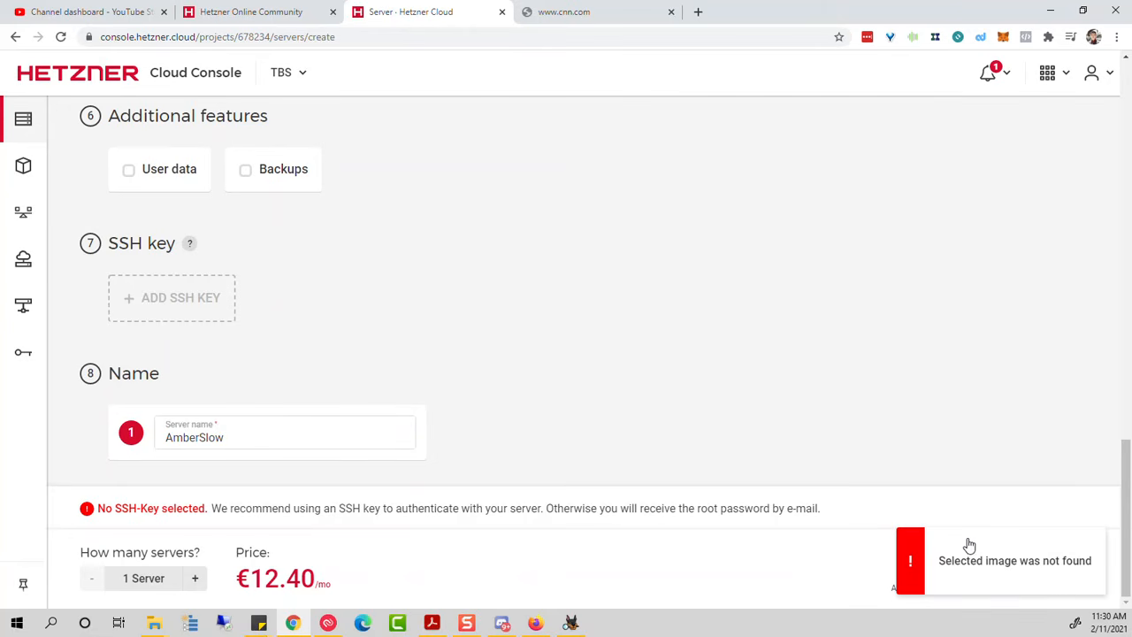
scroll(879, 296, "up", 15)
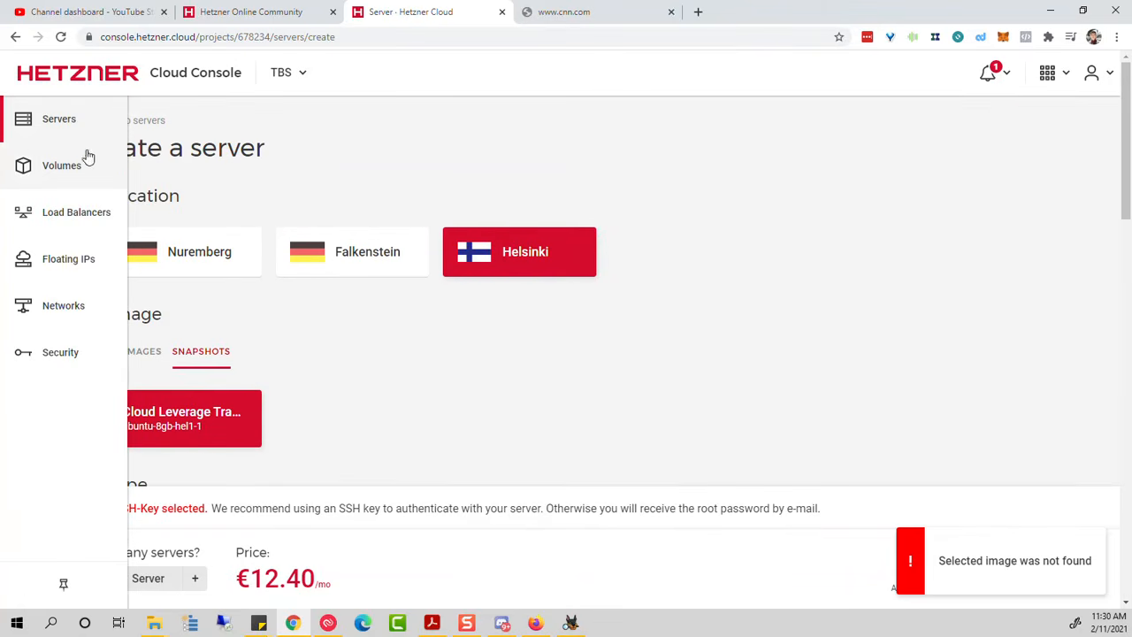
- Check the snapshot status of the ubuntu-8gb-hel1-1 server in its snapshot list
left_click(55, 122)
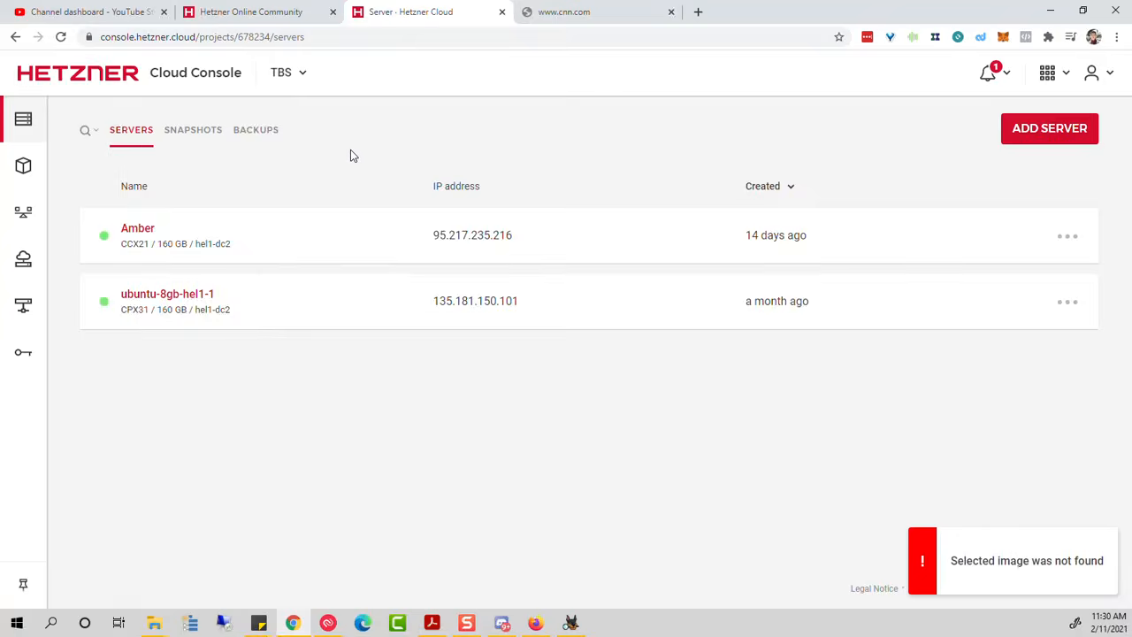
left_click(289, 301)
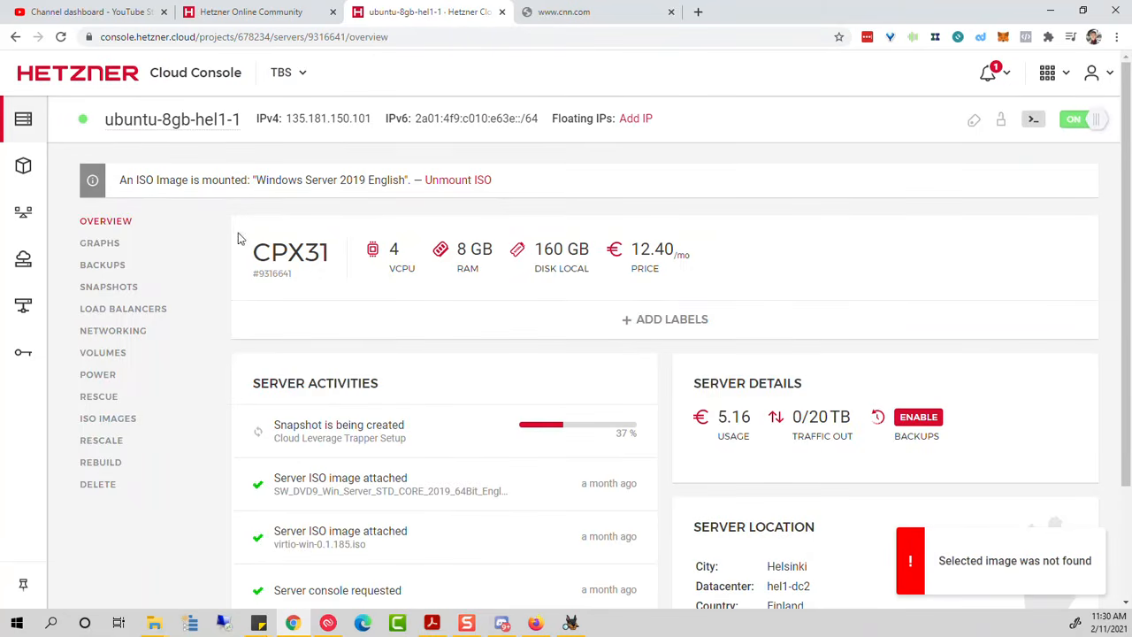
left_click(111, 287)
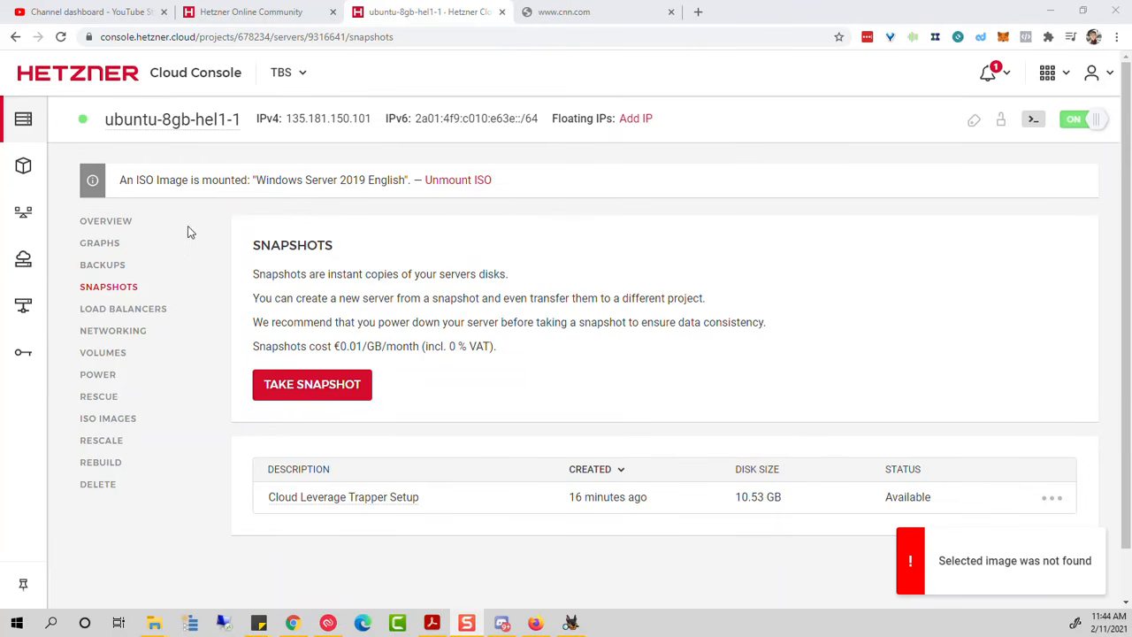
- Start creating another server in the TBS project with the "Cloud Leverage Trapper Setup" snapshot as its image
left_click(26, 118)
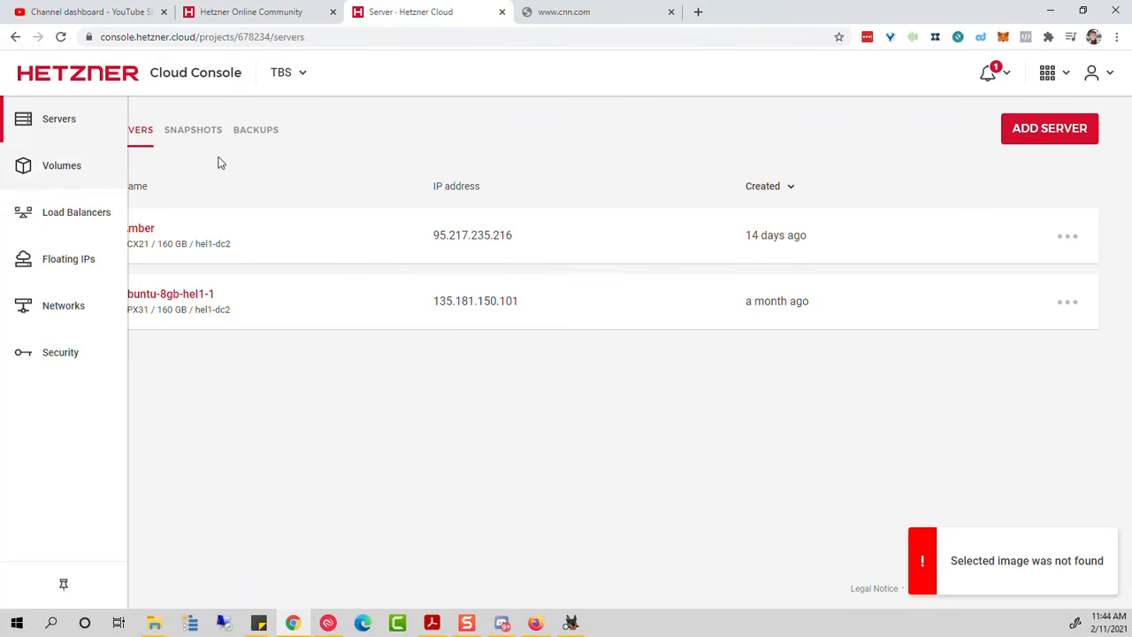
left_click(1052, 128)
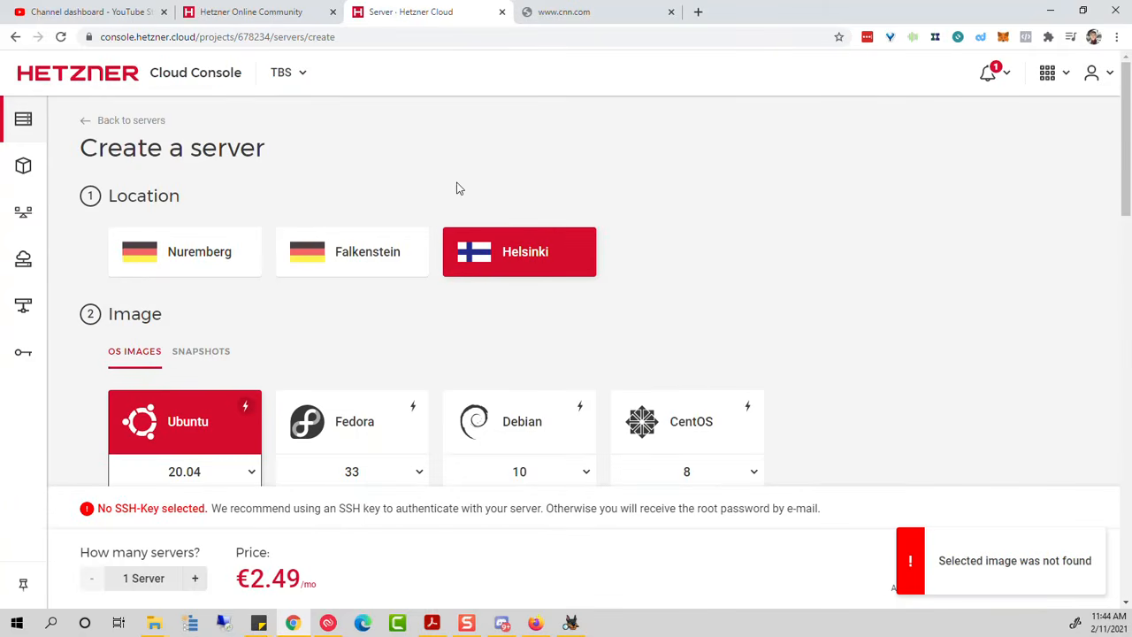
scroll(286, 242, "down", 1)
left_click(208, 281)
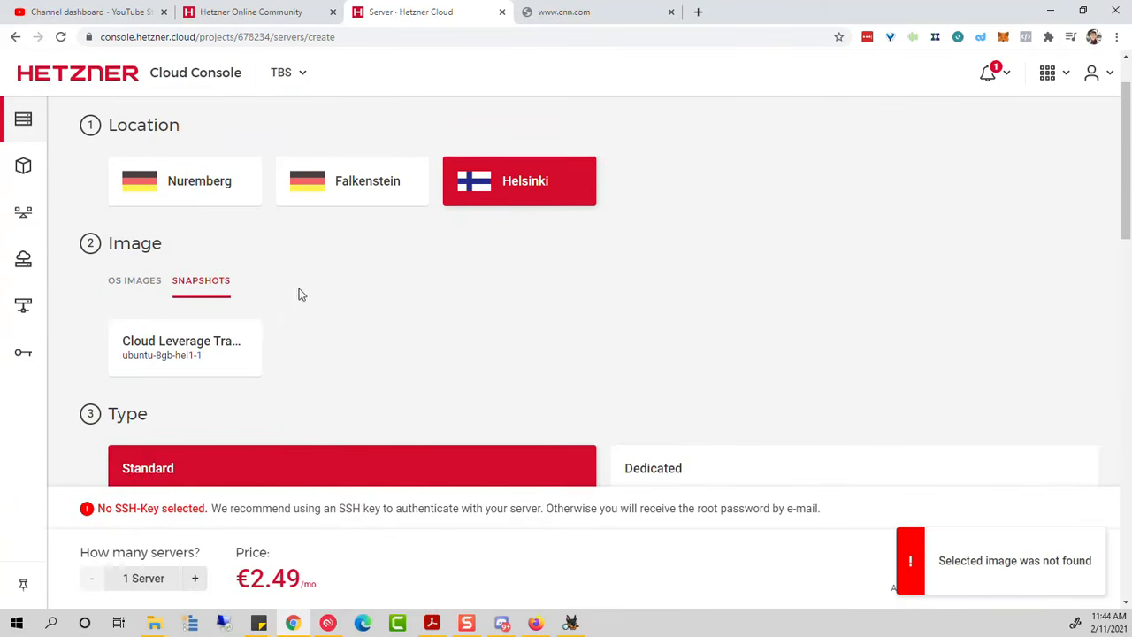
left_click(210, 365)
- Choose the standard CPX31 plan with 8 GB RAM and 160 GB SSD for the new server
scroll(521, 300, "down", 2)
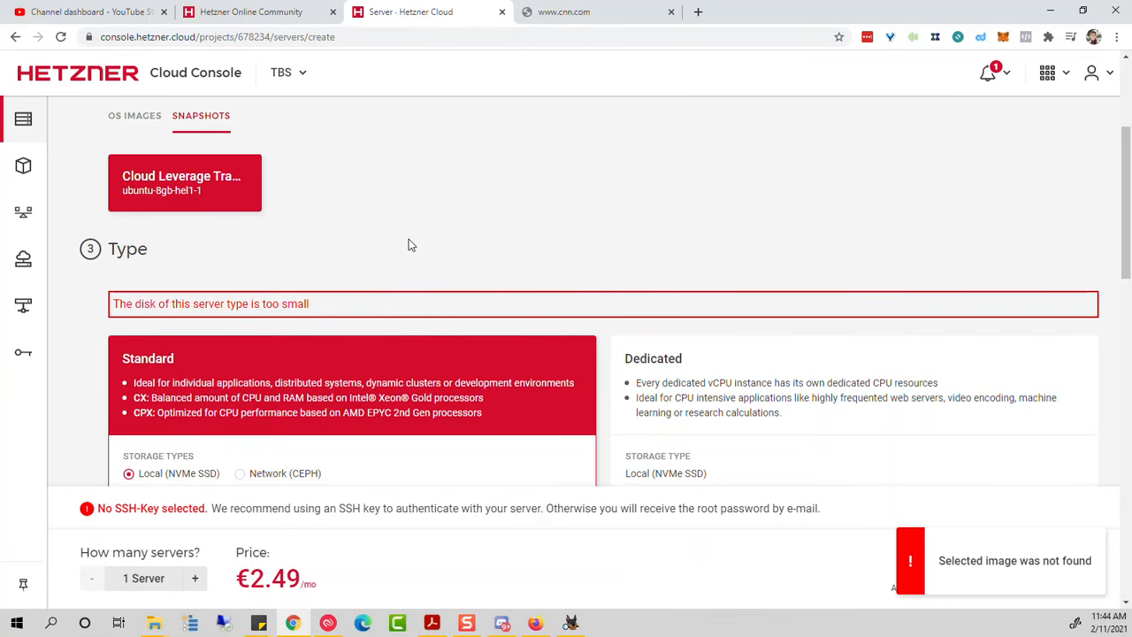
scroll(409, 236, "down", 4)
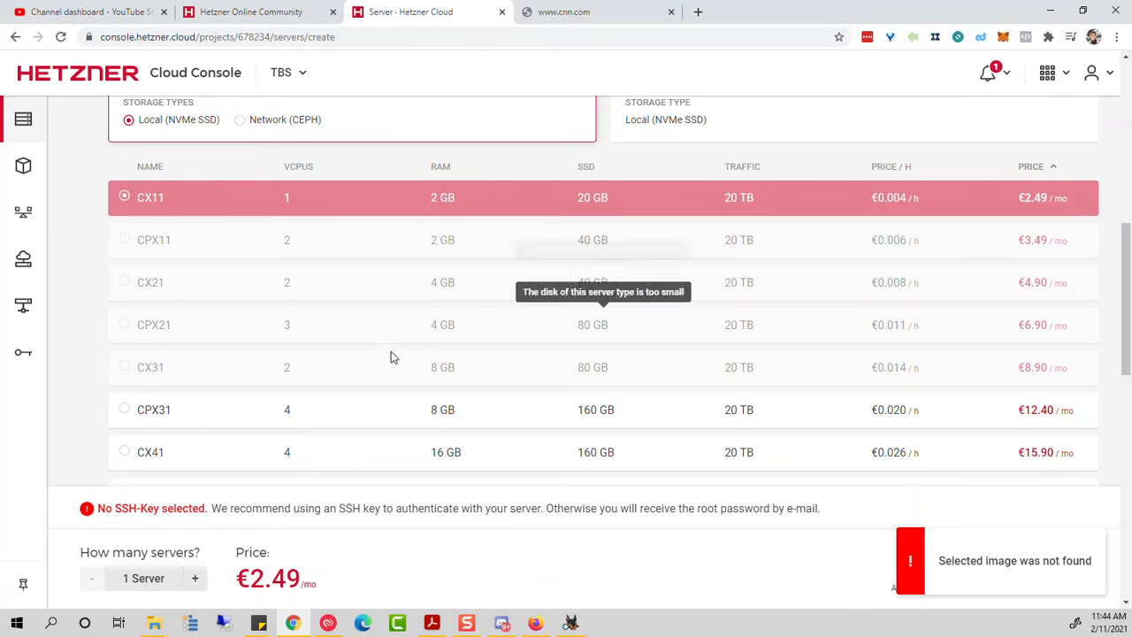
left_click(372, 421)
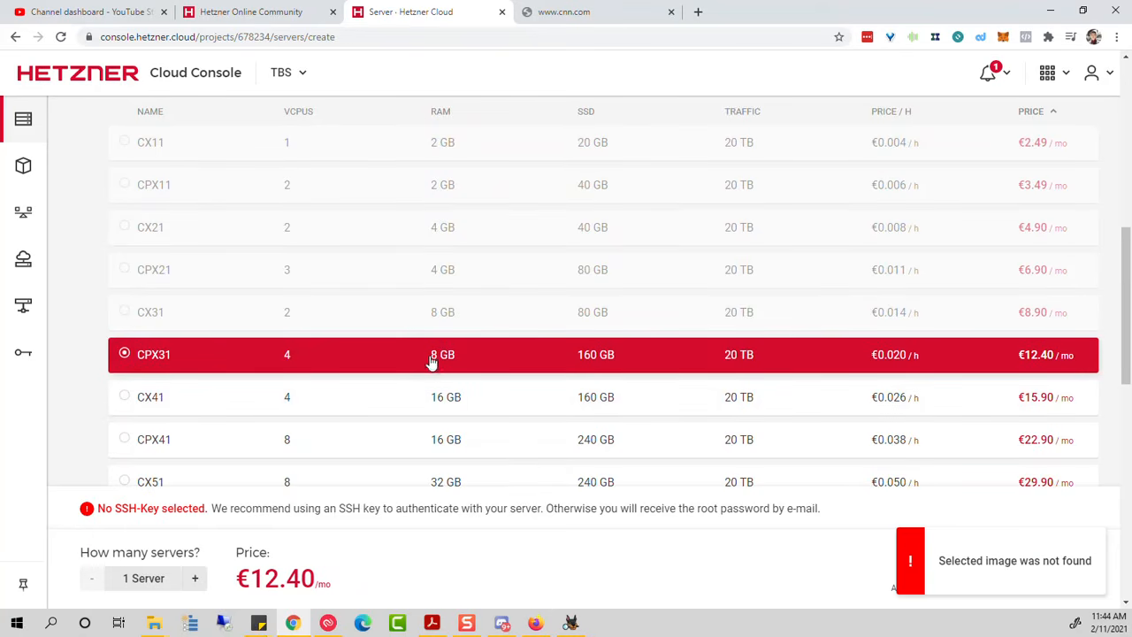
scroll(604, 366, "up", 6)
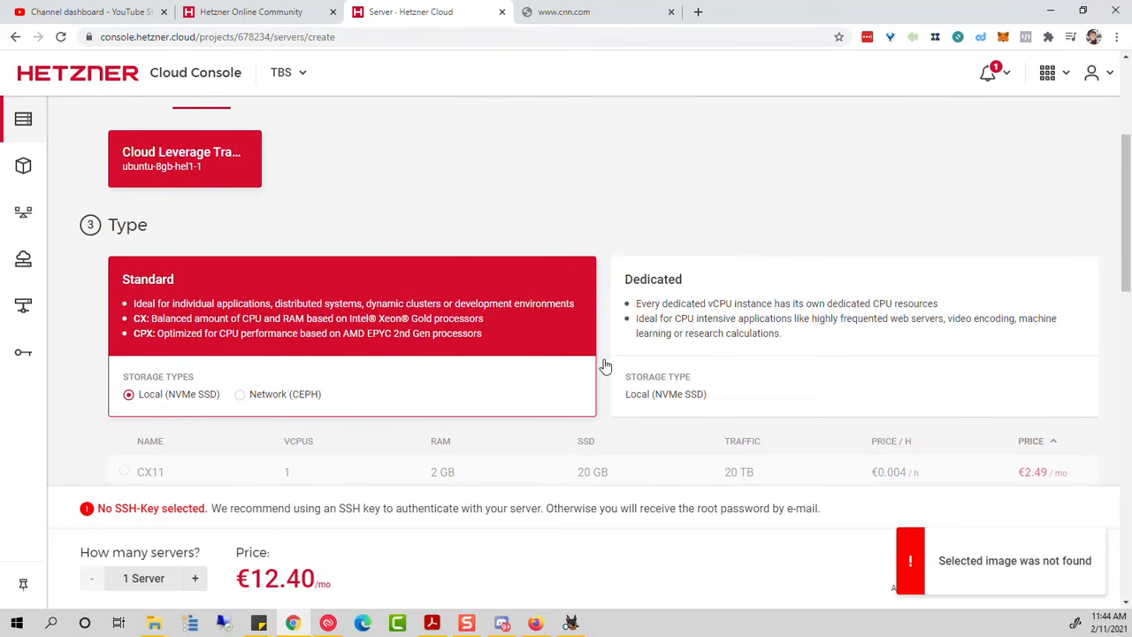
scroll(571, 336, "down", 3)
scroll(561, 336, "down", 6)
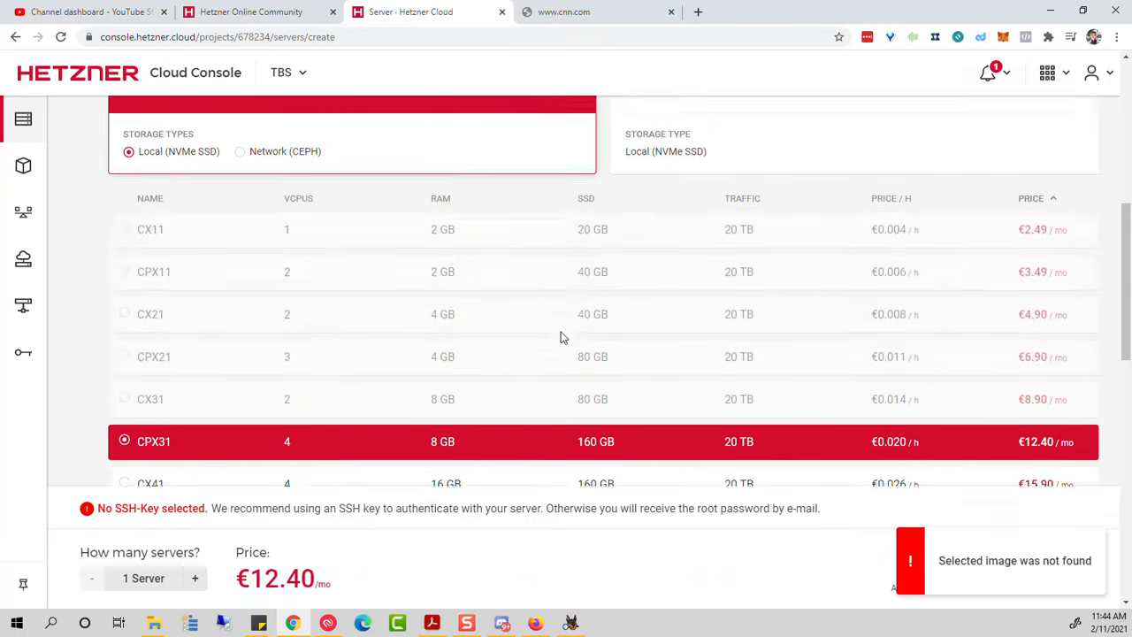
- Name the new server AmberSlow, then create and buy it without an SSH key
scroll(531, 380, "down", 2)
scroll(504, 405, "down", 4)
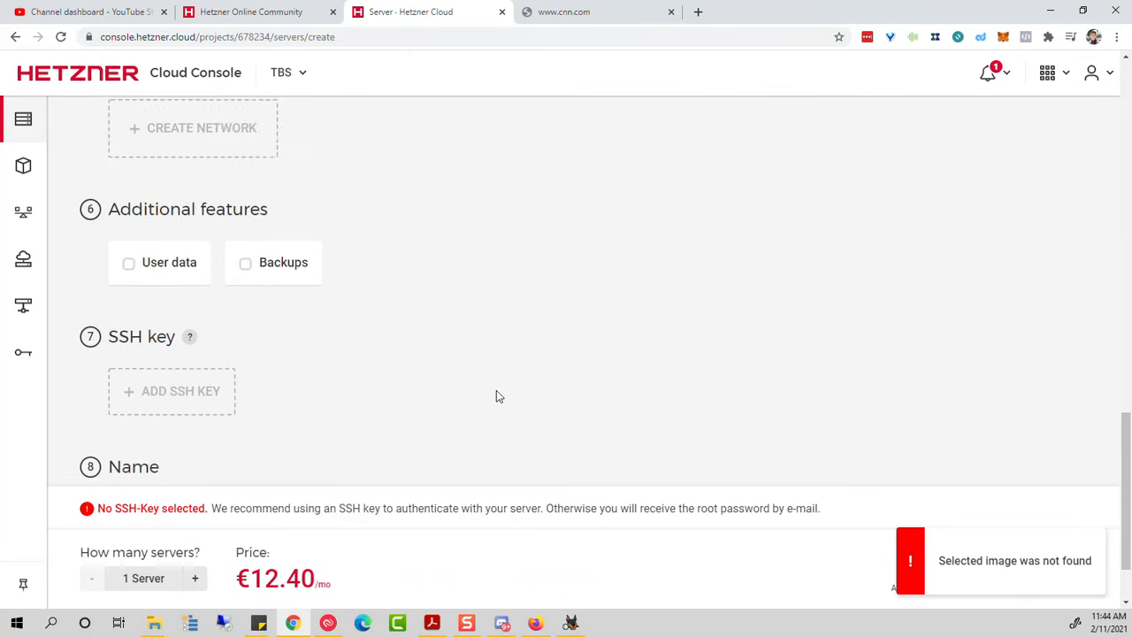
left_click_drag(361, 437, 140, 440)
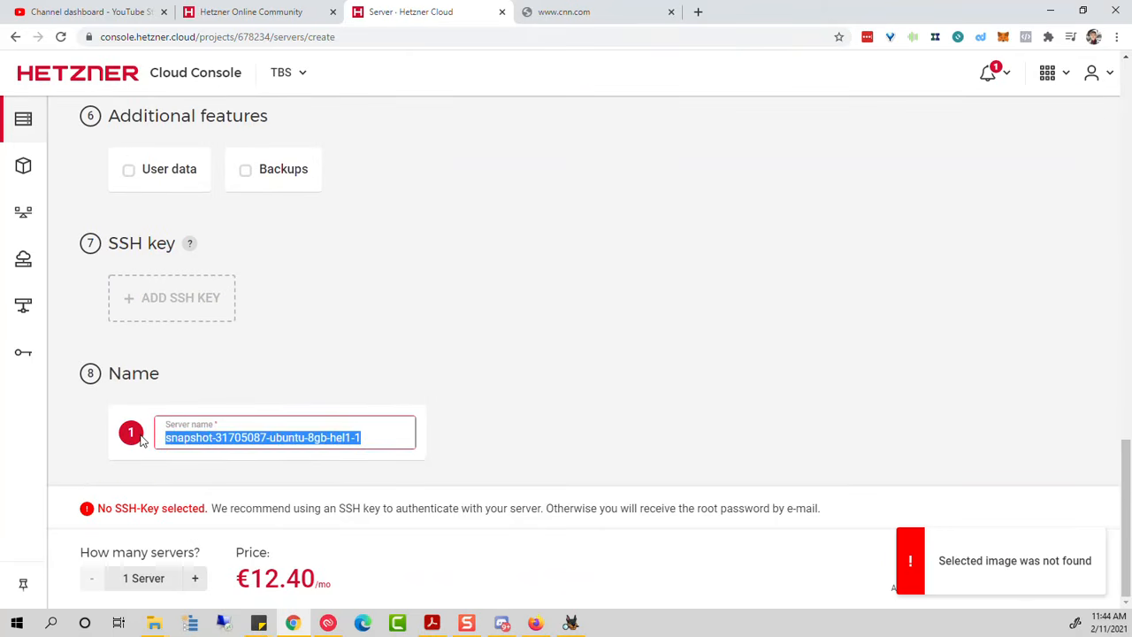
type("Amber")
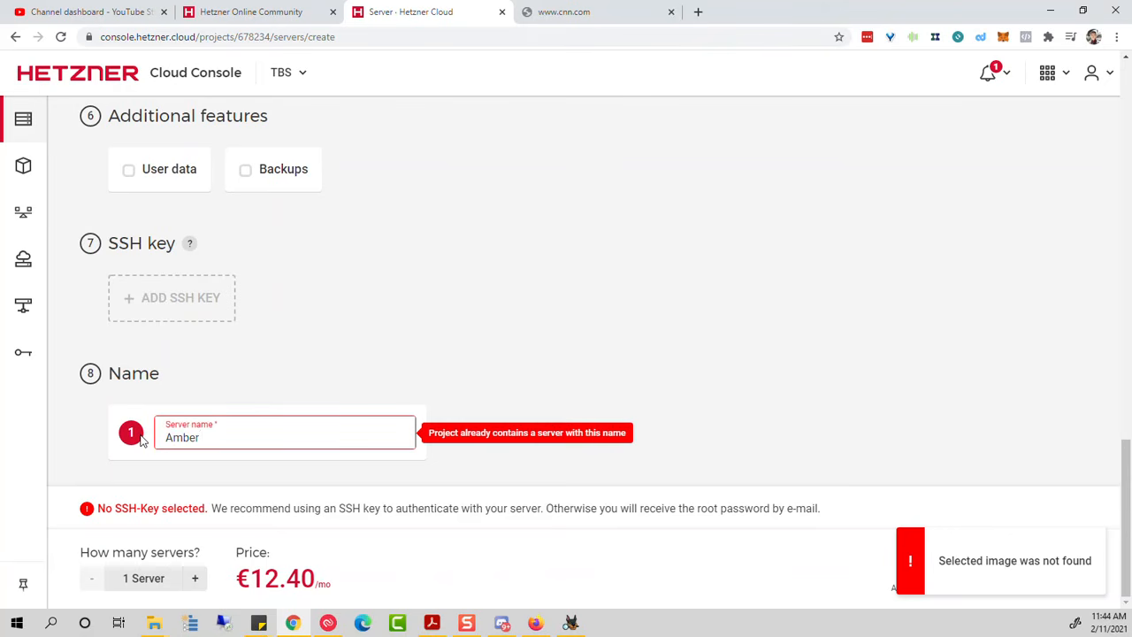
type("Slow")
left_click(525, 354)
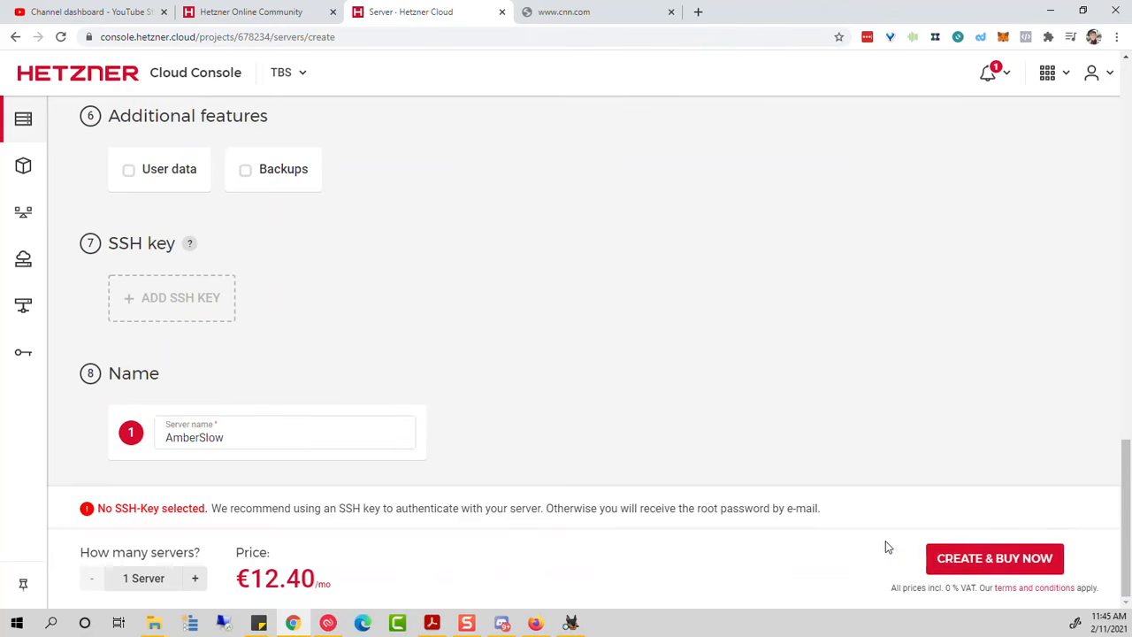
left_click(971, 556)
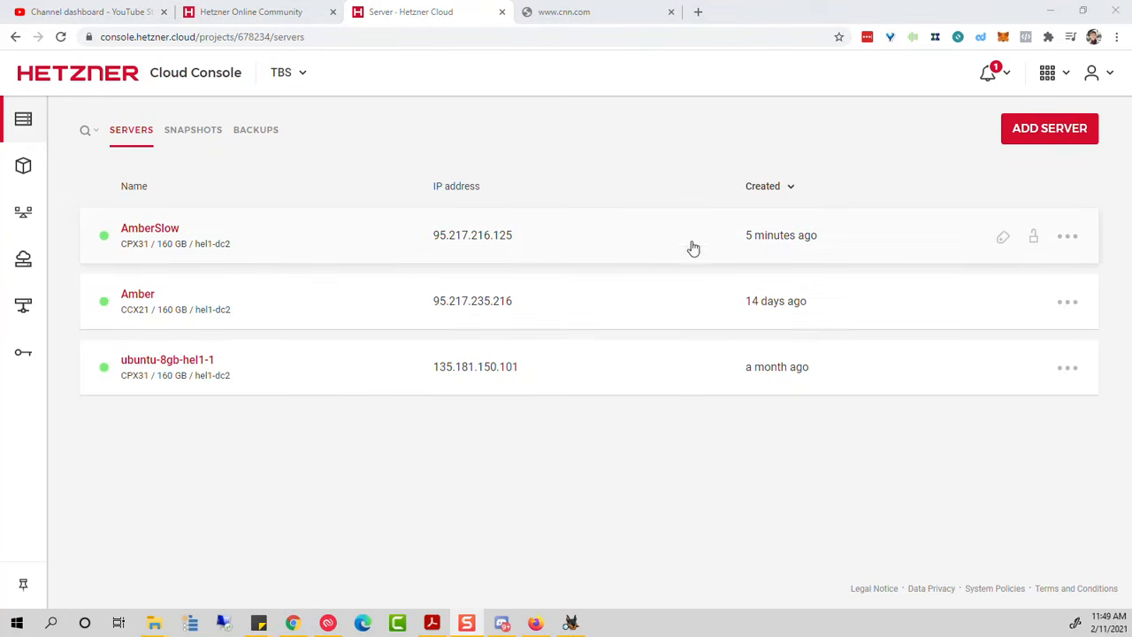
- Open the AmberSlow server's remote console, enable GUI-Mode and bring up the Windows sign-in screen
left_click(684, 242)
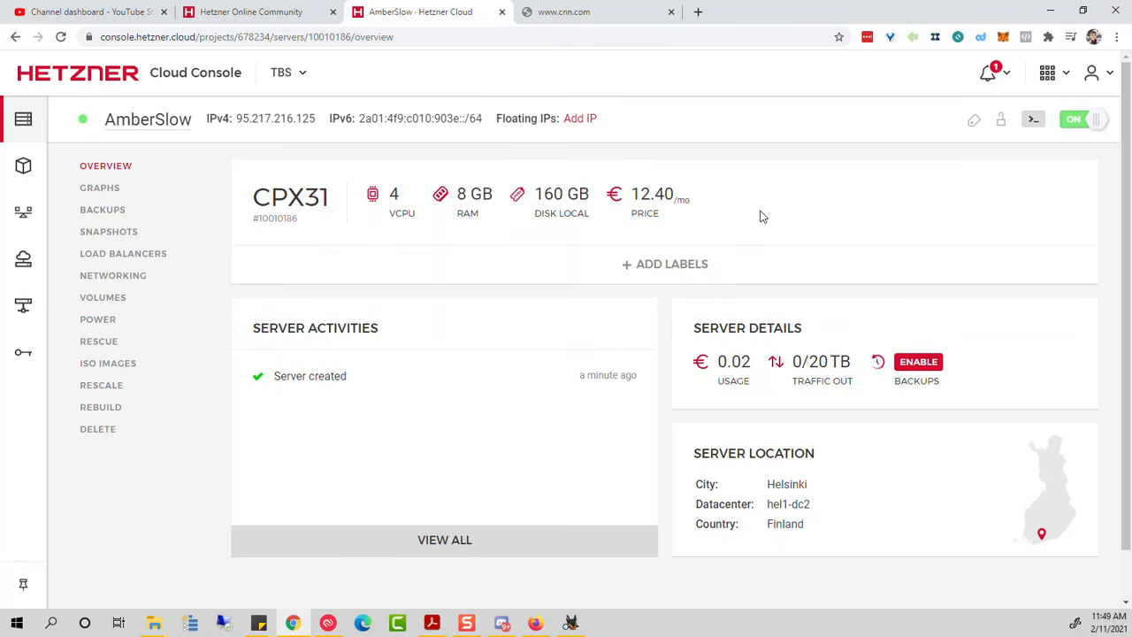
left_click(1032, 119)
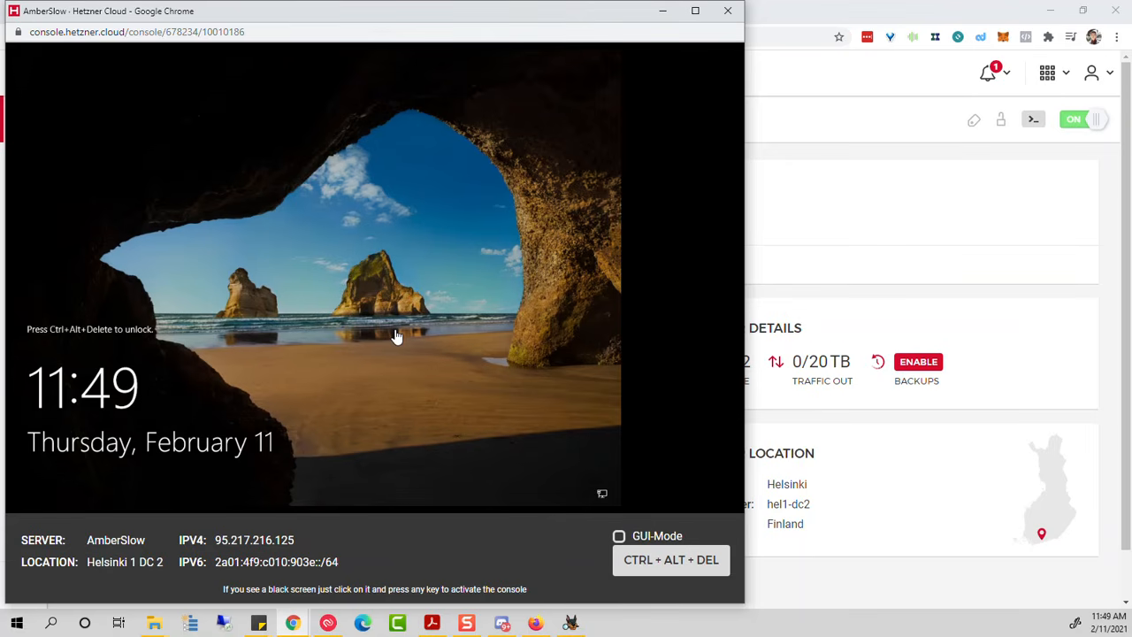
left_click(619, 536)
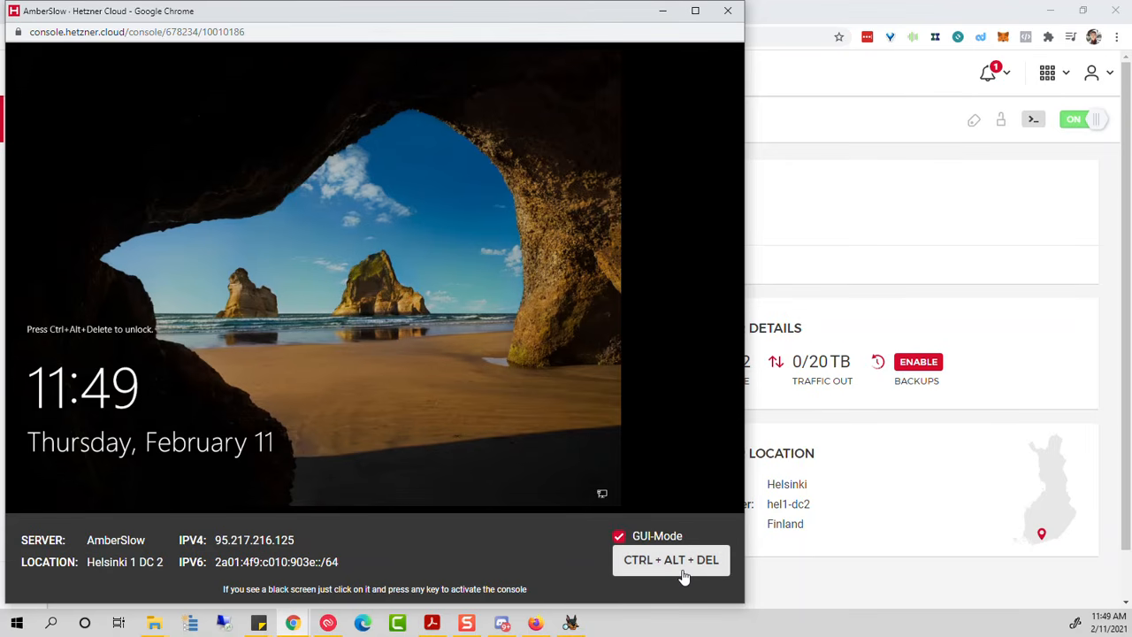
left_click(683, 573)
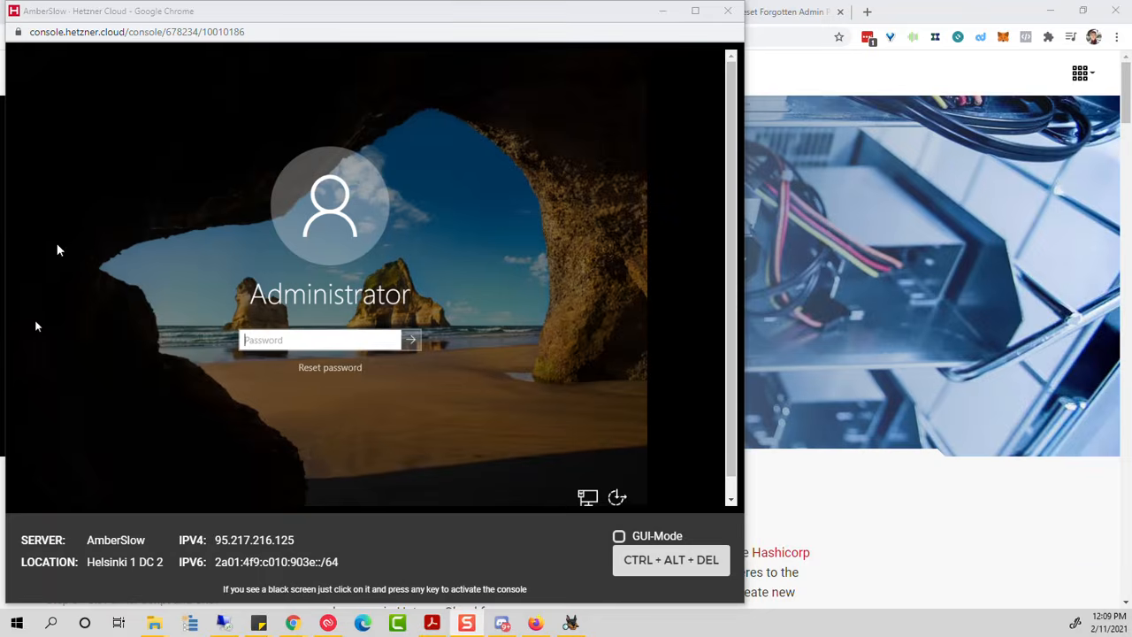
- Return to the TBS project's servers and open the snapshot list of ubuntu-8gb-hel1-1
left_click(804, 95)
left_click(420, 12)
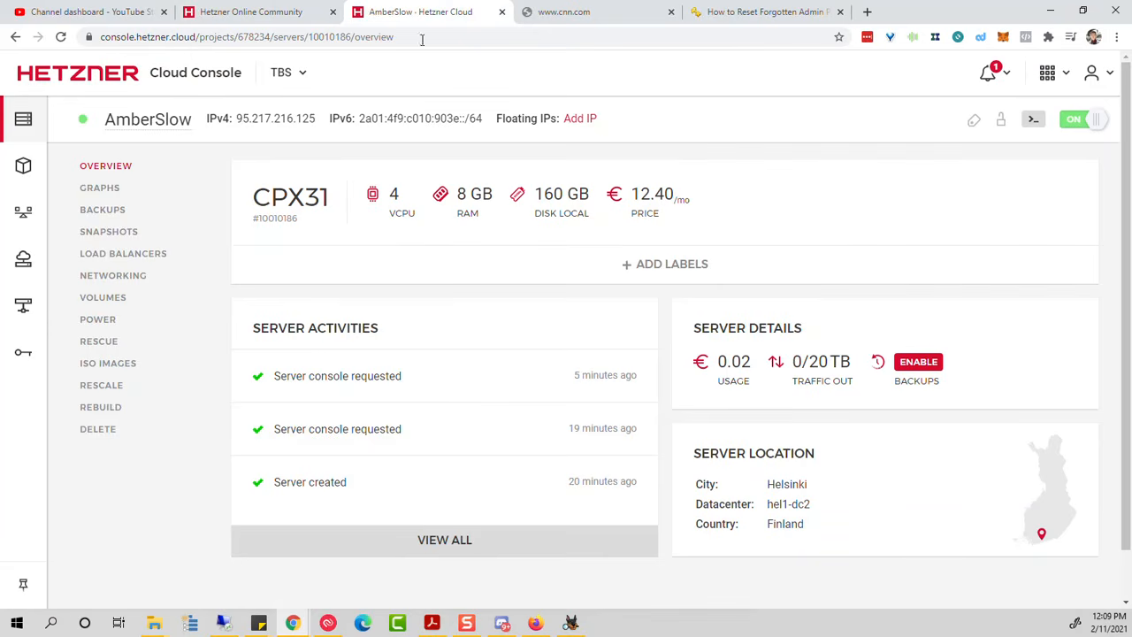
left_click(292, 74)
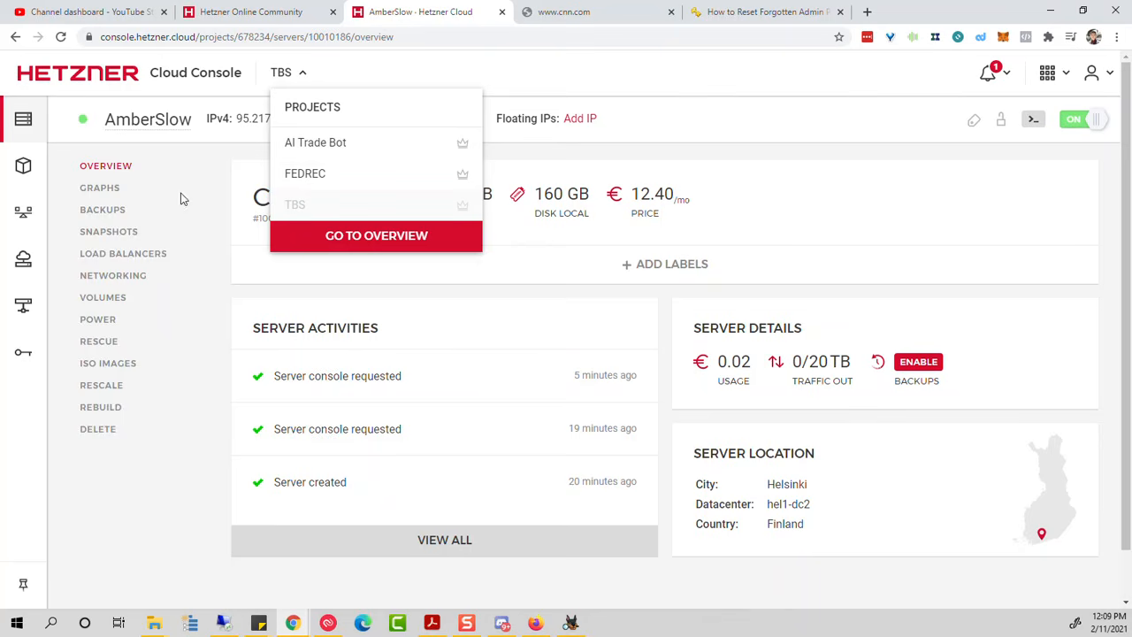
left_click(42, 130)
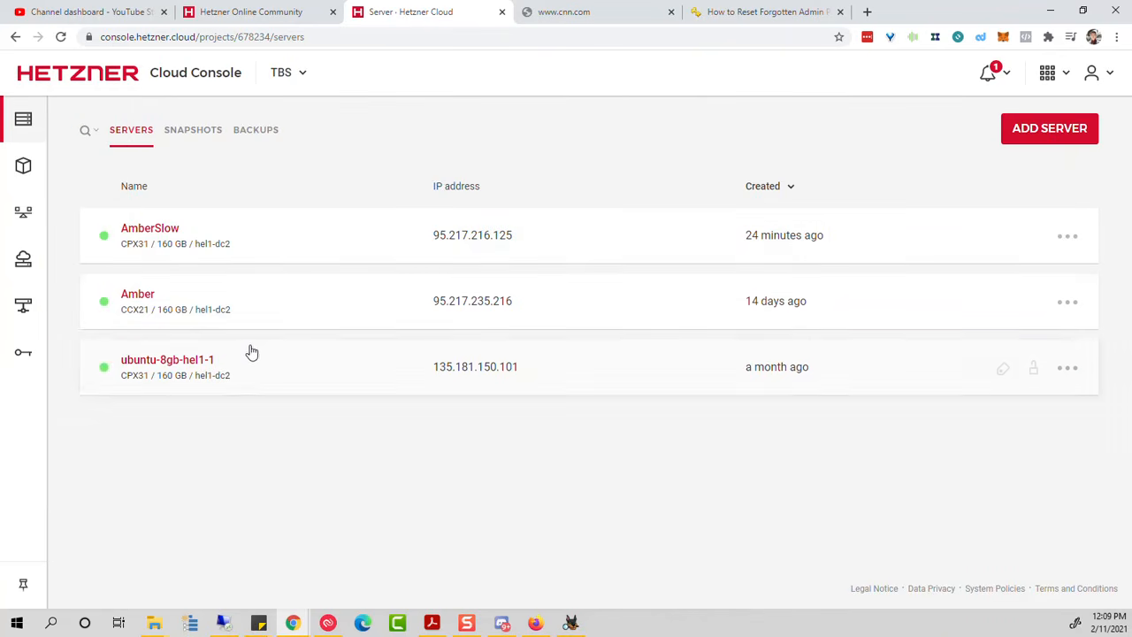
left_click_drag(335, 314, 313, 382)
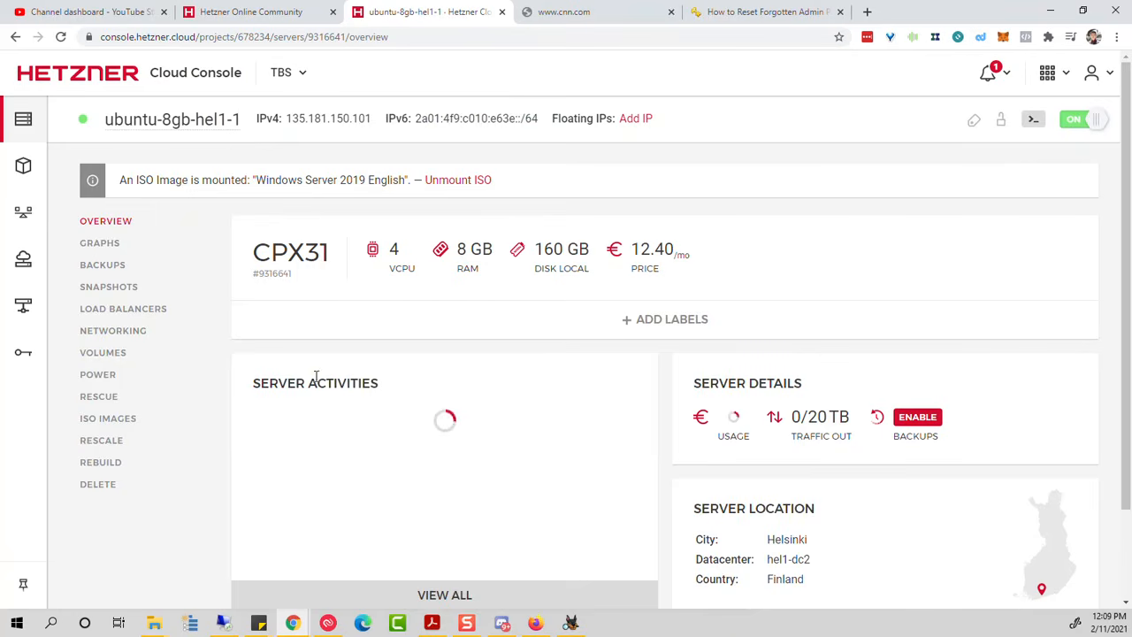
mouse_move(106, 324)
left_click(113, 288)
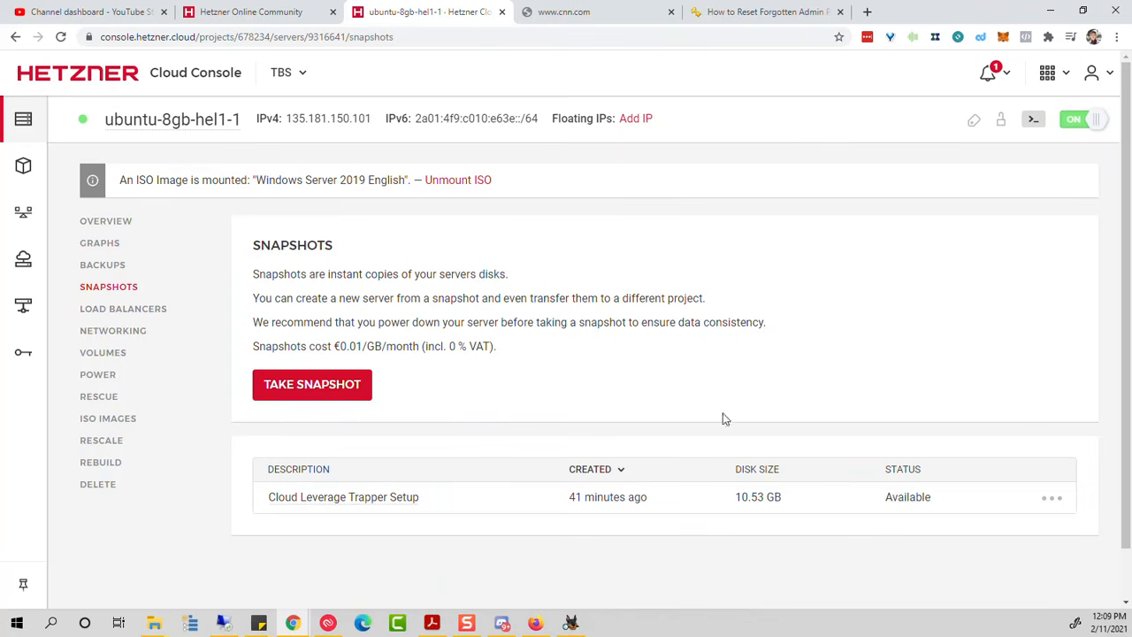
- Delete the "Cloud Leverage Trapper Setup" snapshot and confirm the deletion
left_click(1050, 498)
scroll(1110, 495, "down", 3)
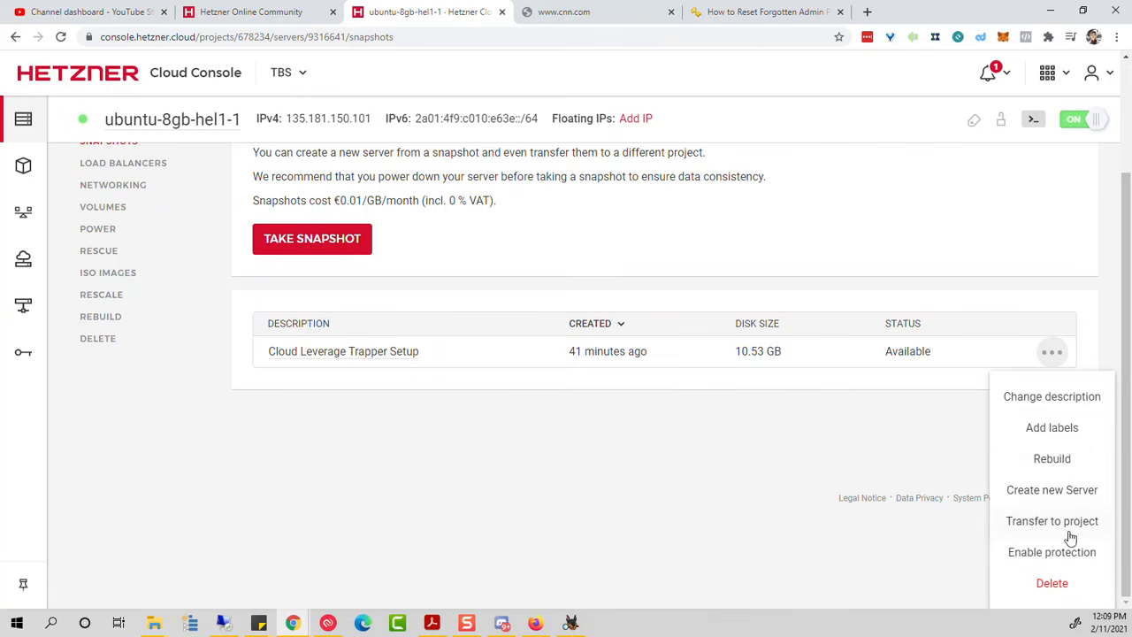
left_click(1051, 584)
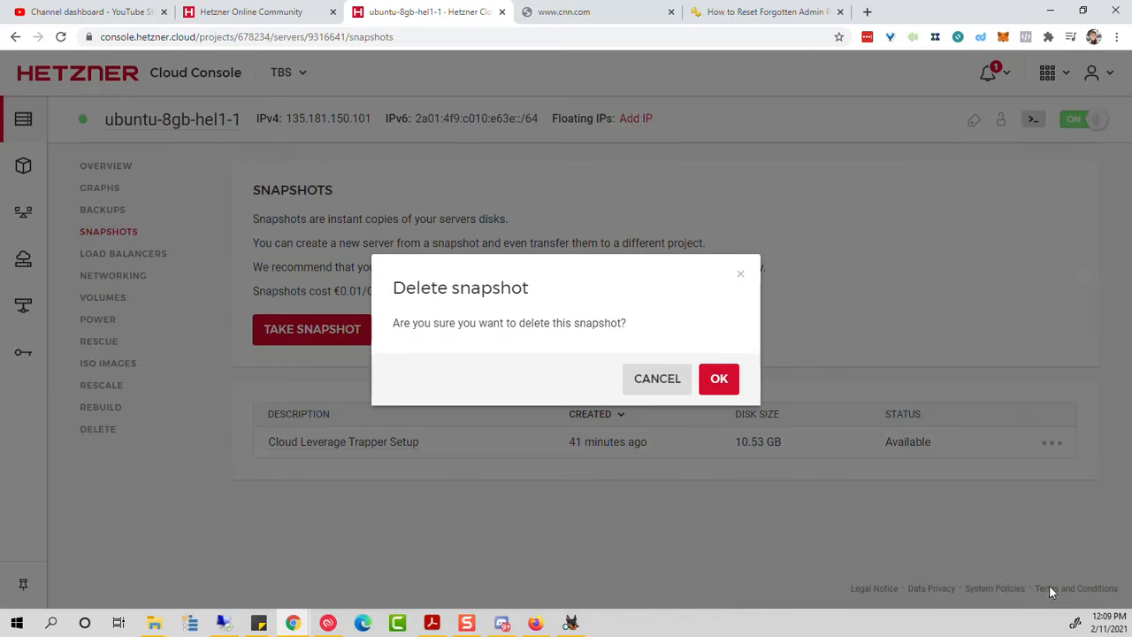
left_click(718, 379)
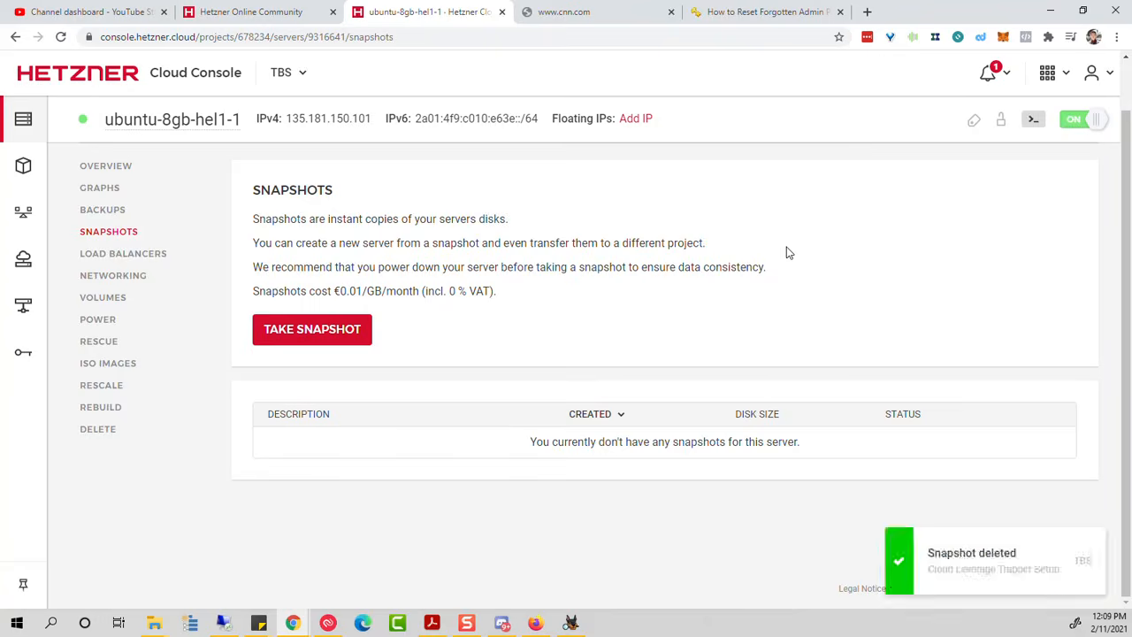